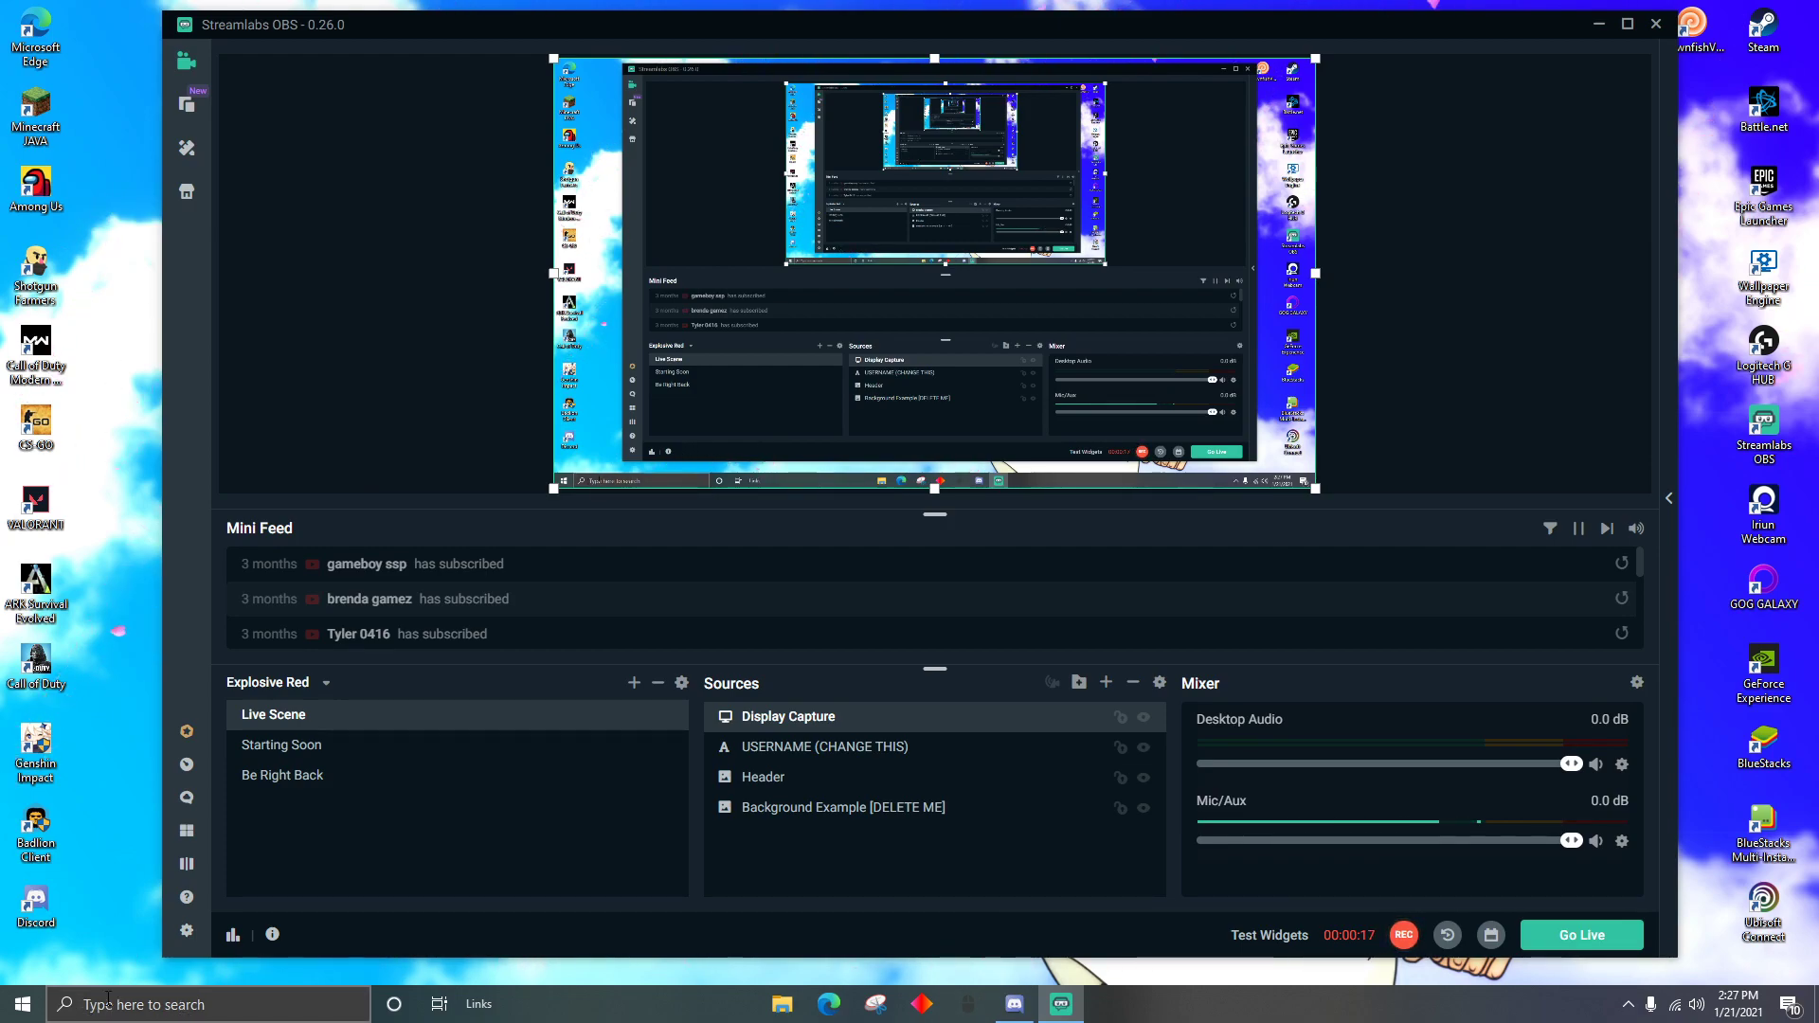
Step: Search Windows for 'sett' and launch the Settings app from the best match
{"action": "left_click", "coordinate": [142, 1011]}
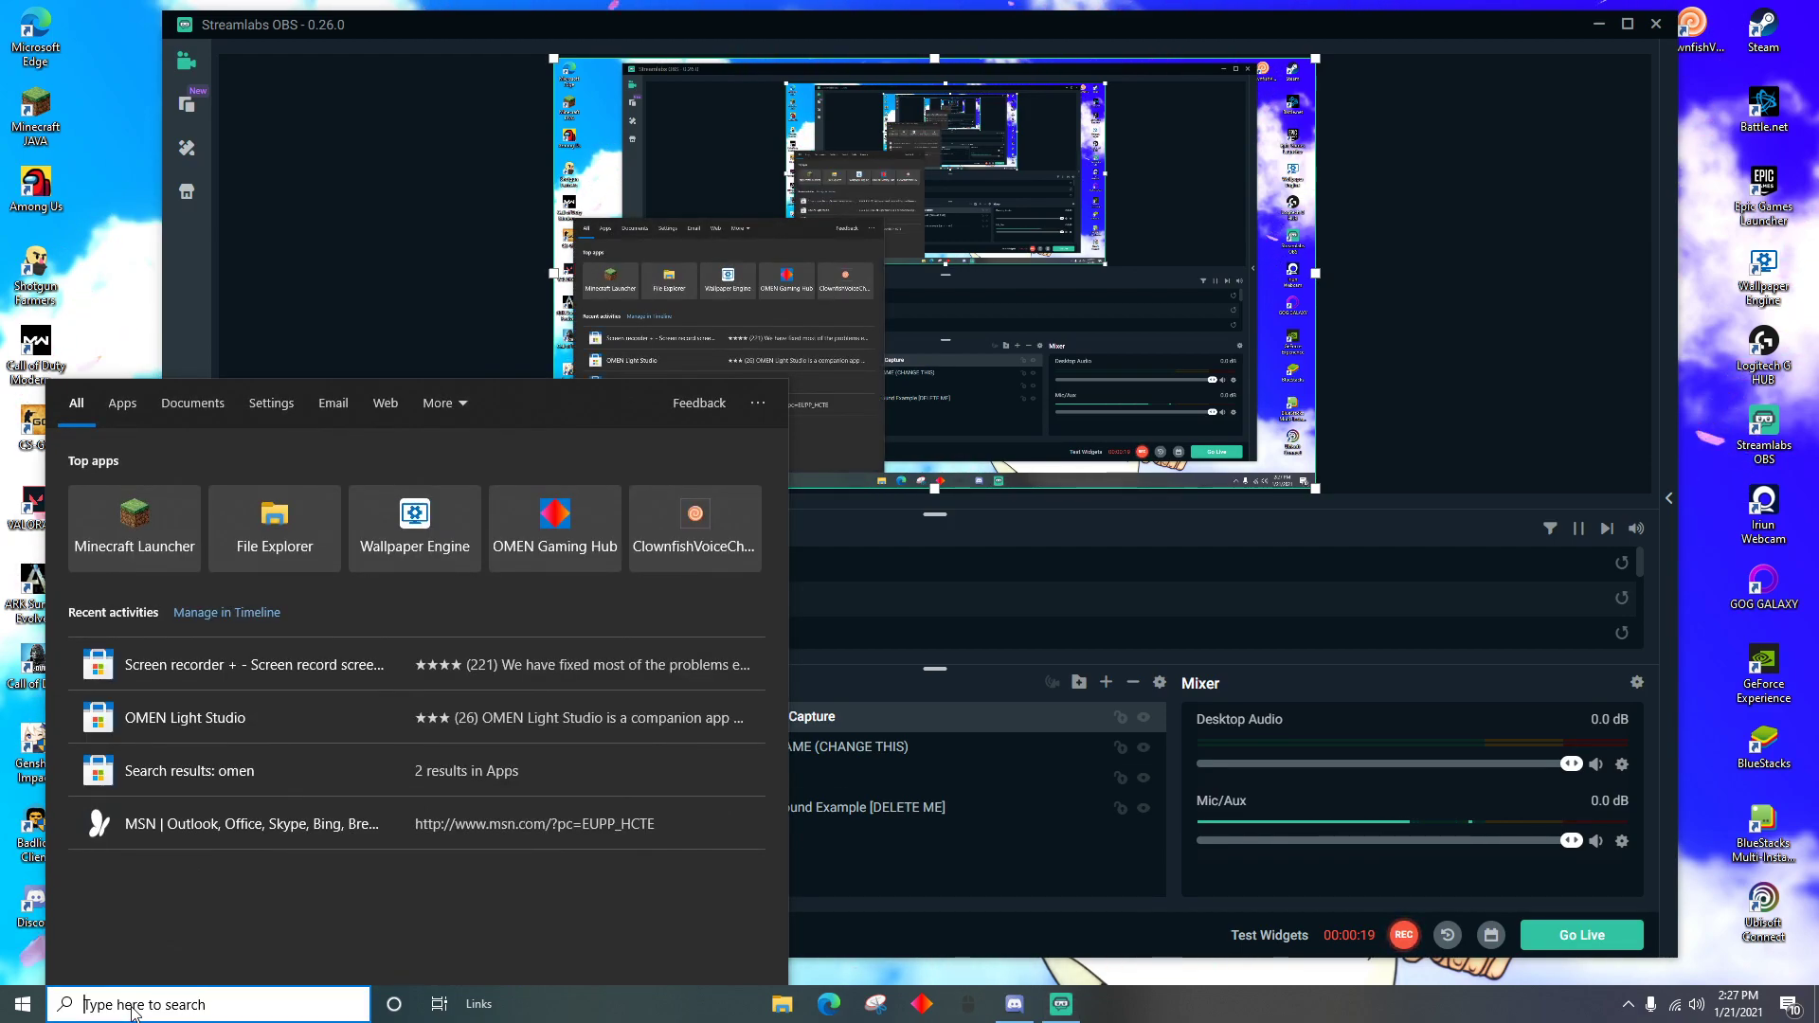
{"action": "type", "text": "sett"}
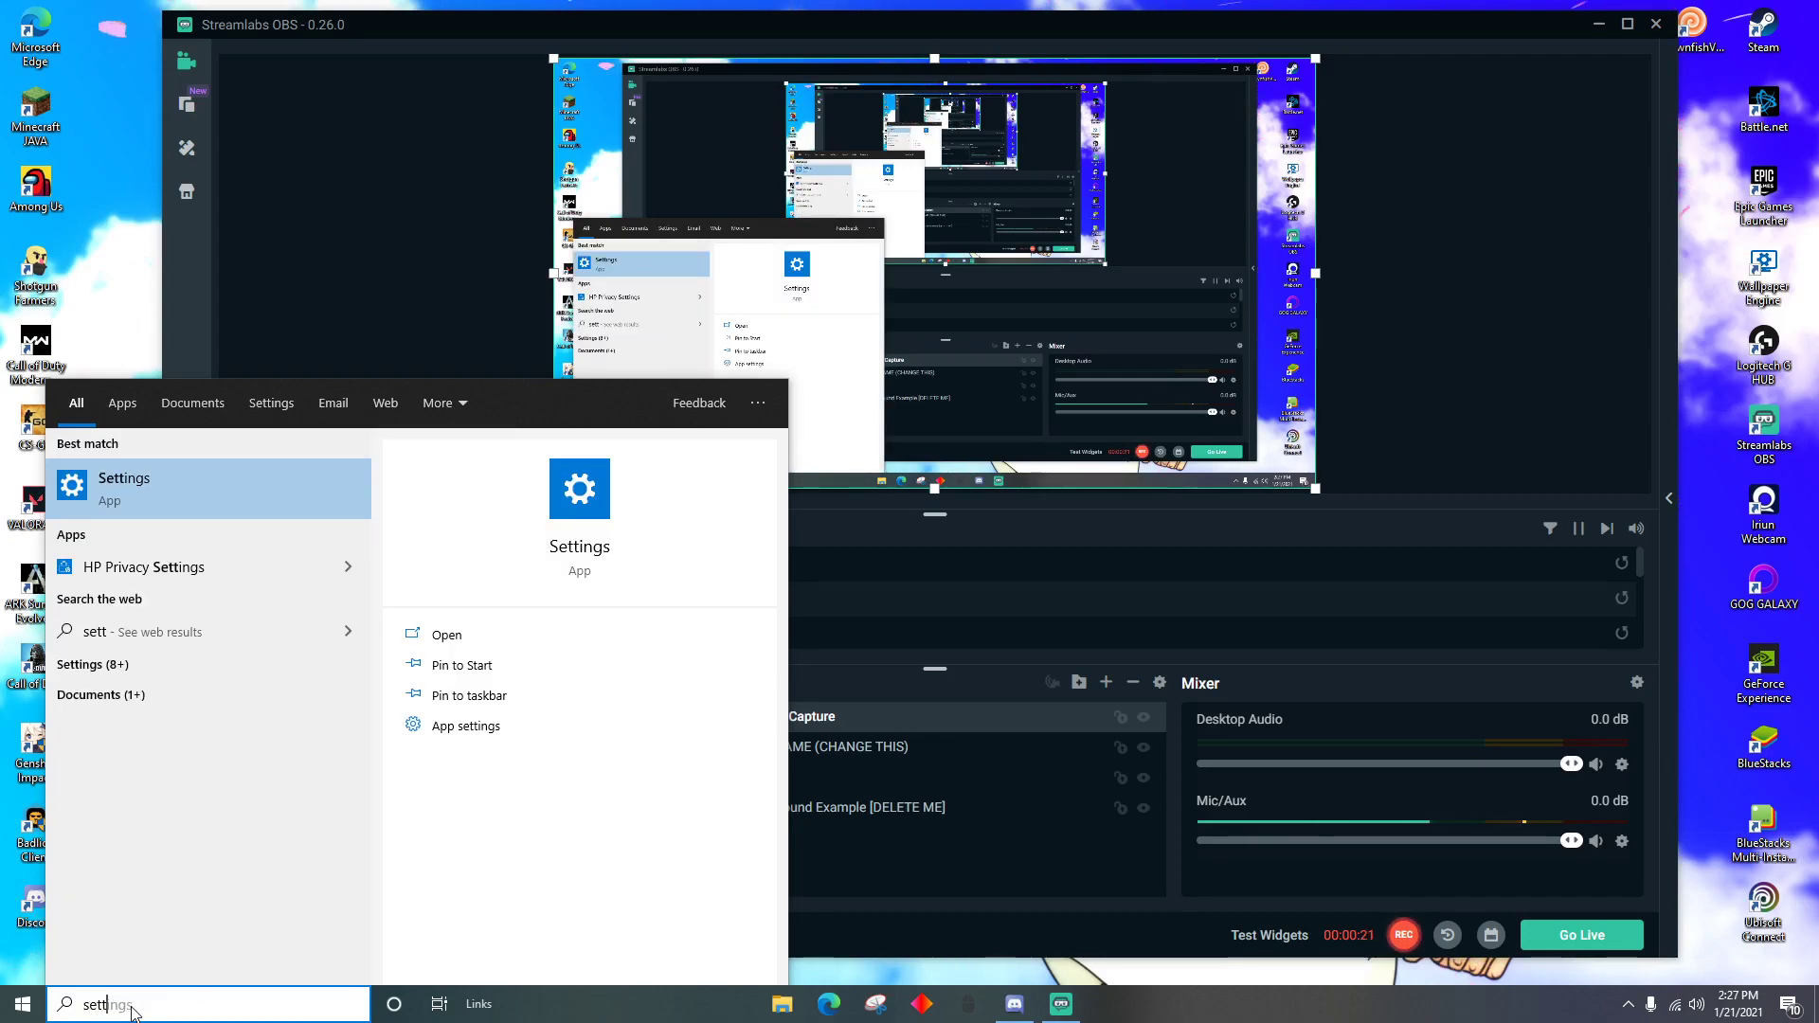
{"action": "left_click", "coordinate": [447, 636]}
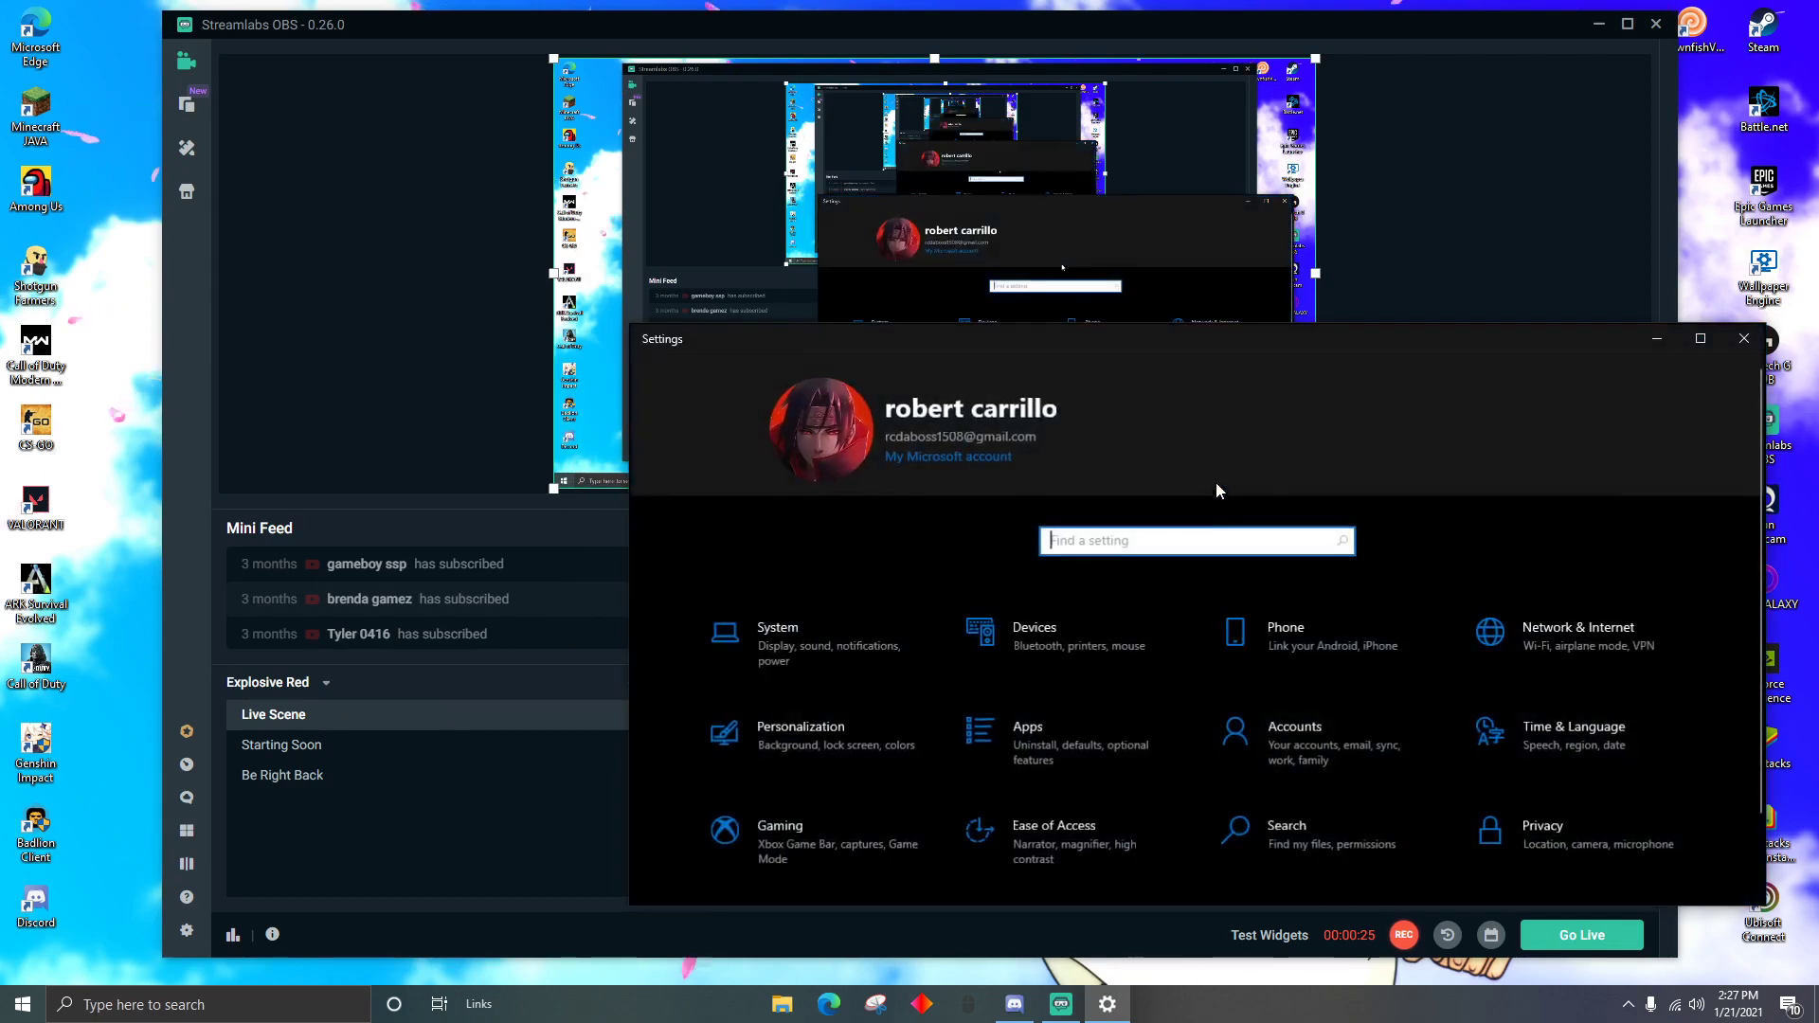
Step: Maximize Settings, open the mouse pointer page, then continue to Devices > Mouse
{"action": "left_click", "coordinate": [1699, 339]}
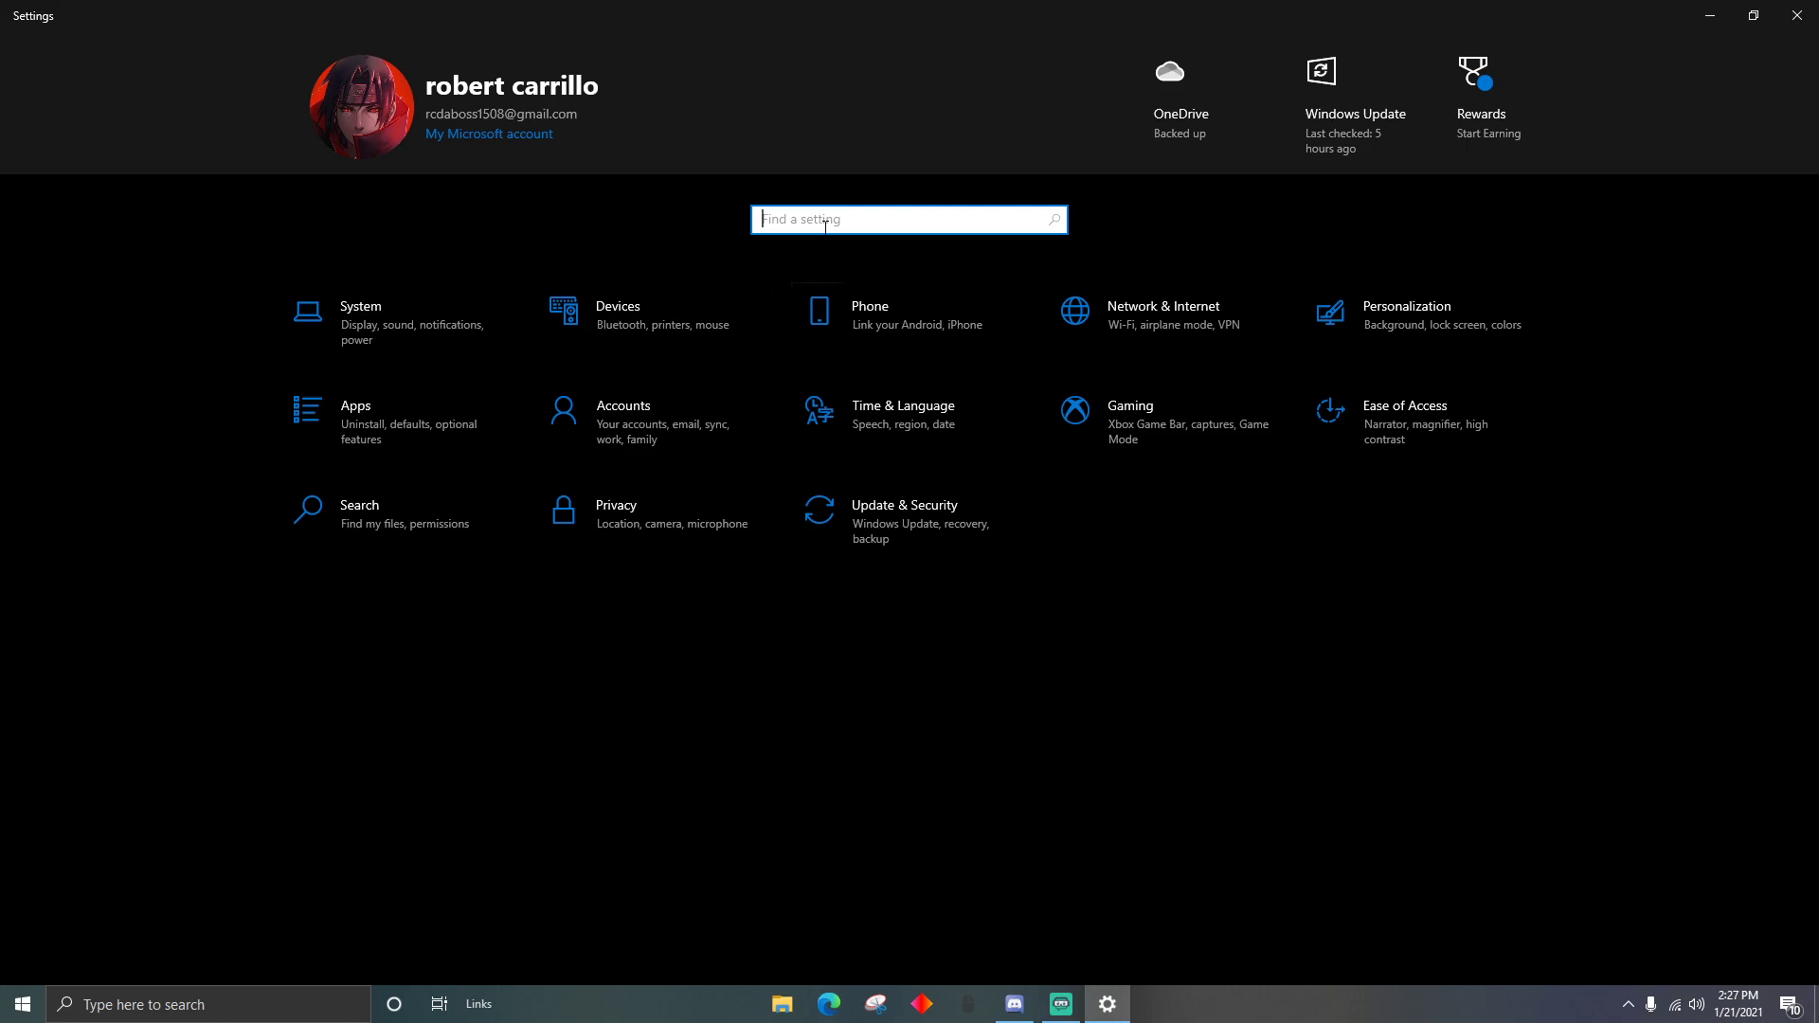
{"action": "type", "text": "cur"}
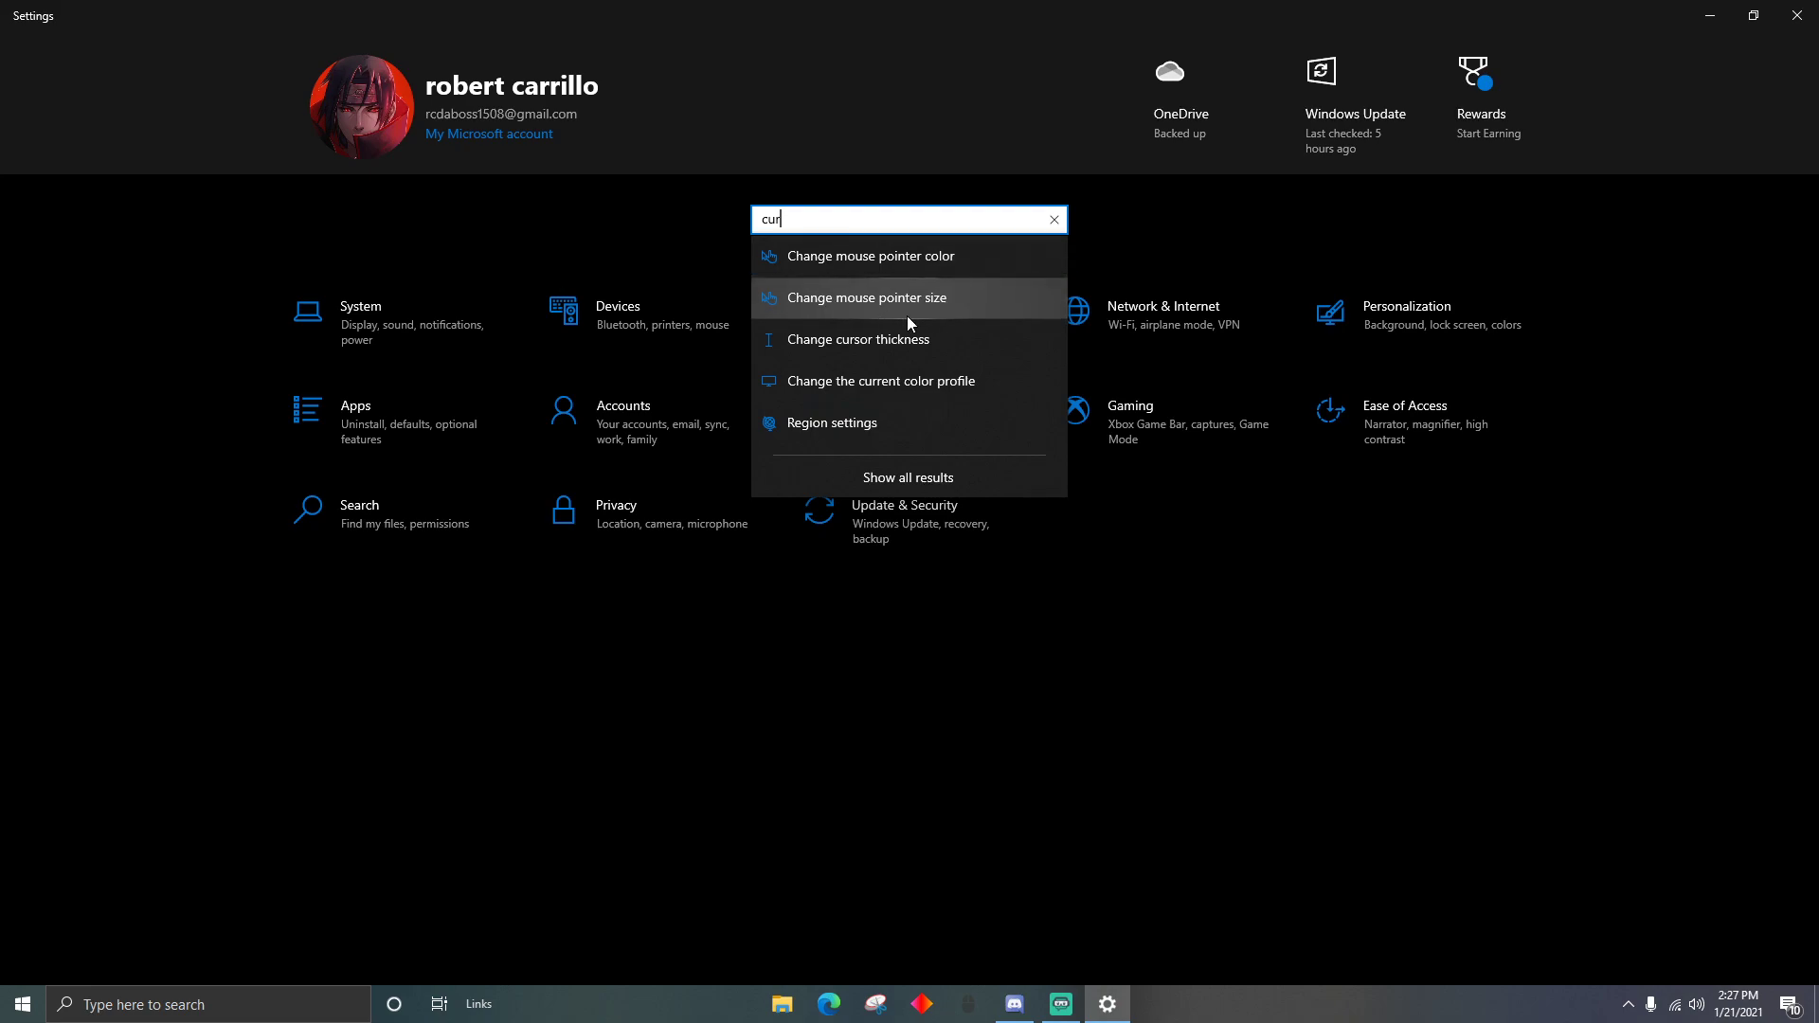
{"action": "left_click", "coordinate": [862, 273]}
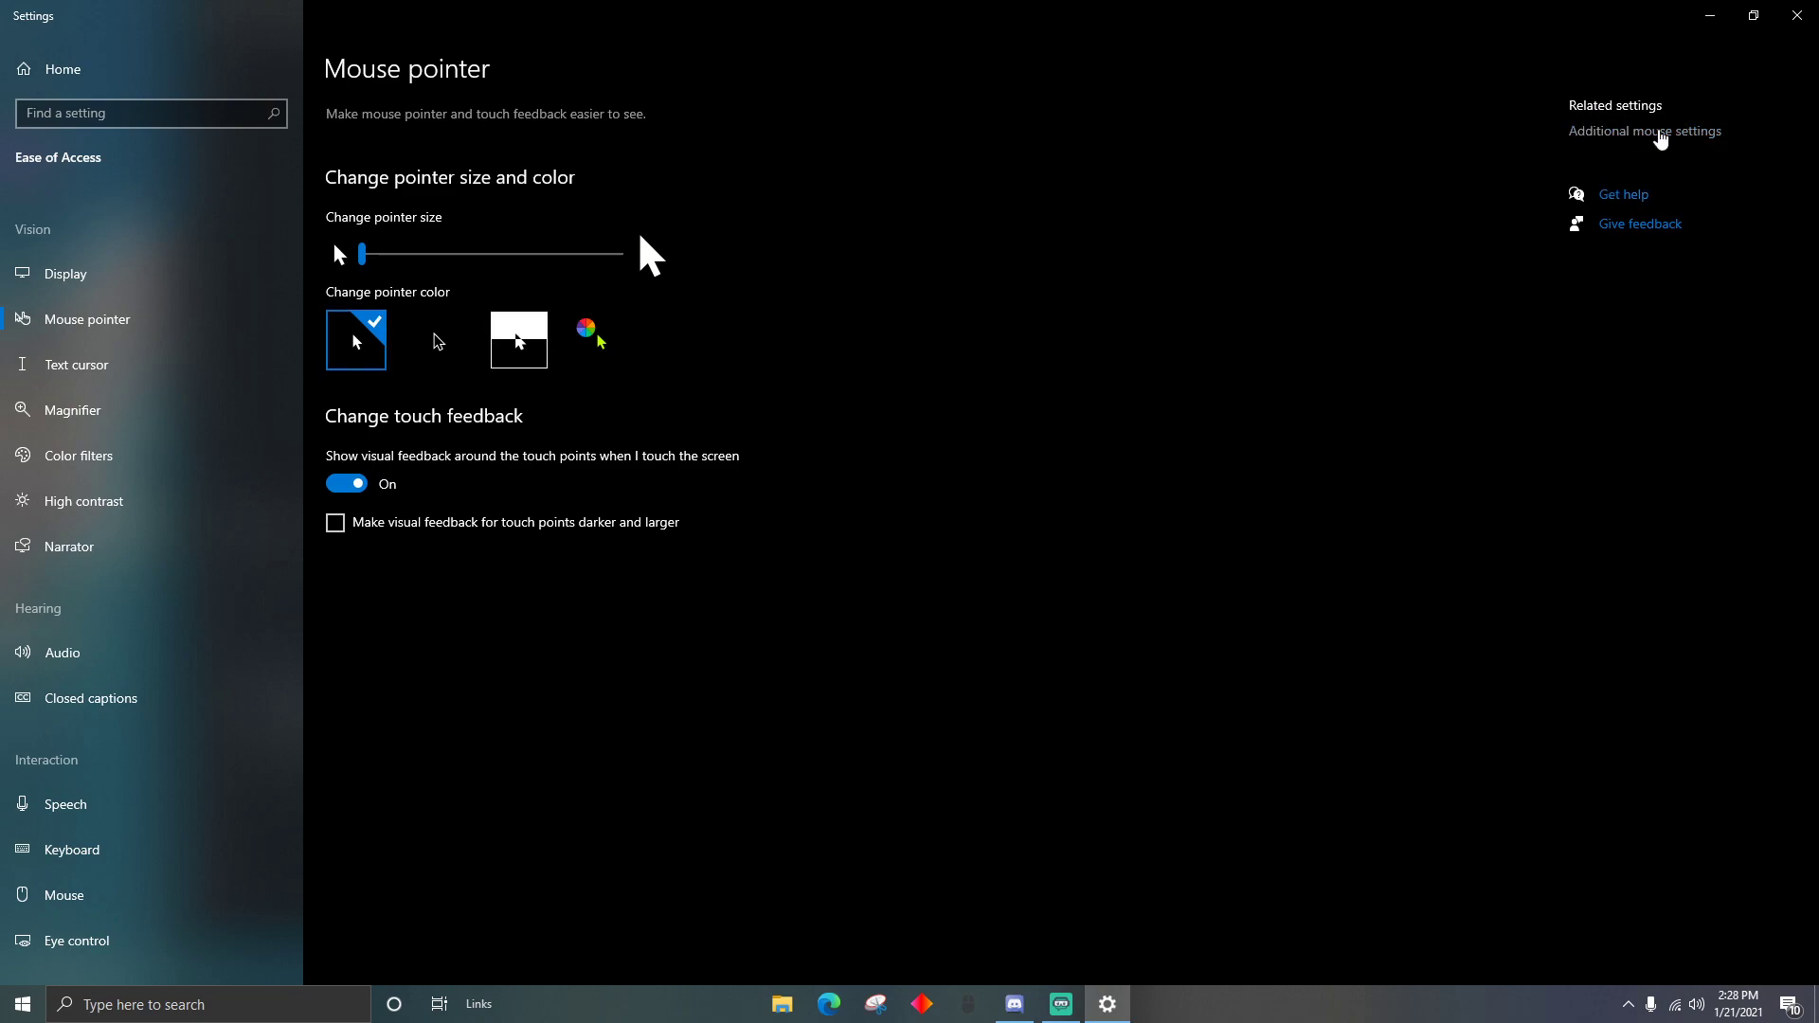
{"action": "left_click", "coordinate": [1672, 140]}
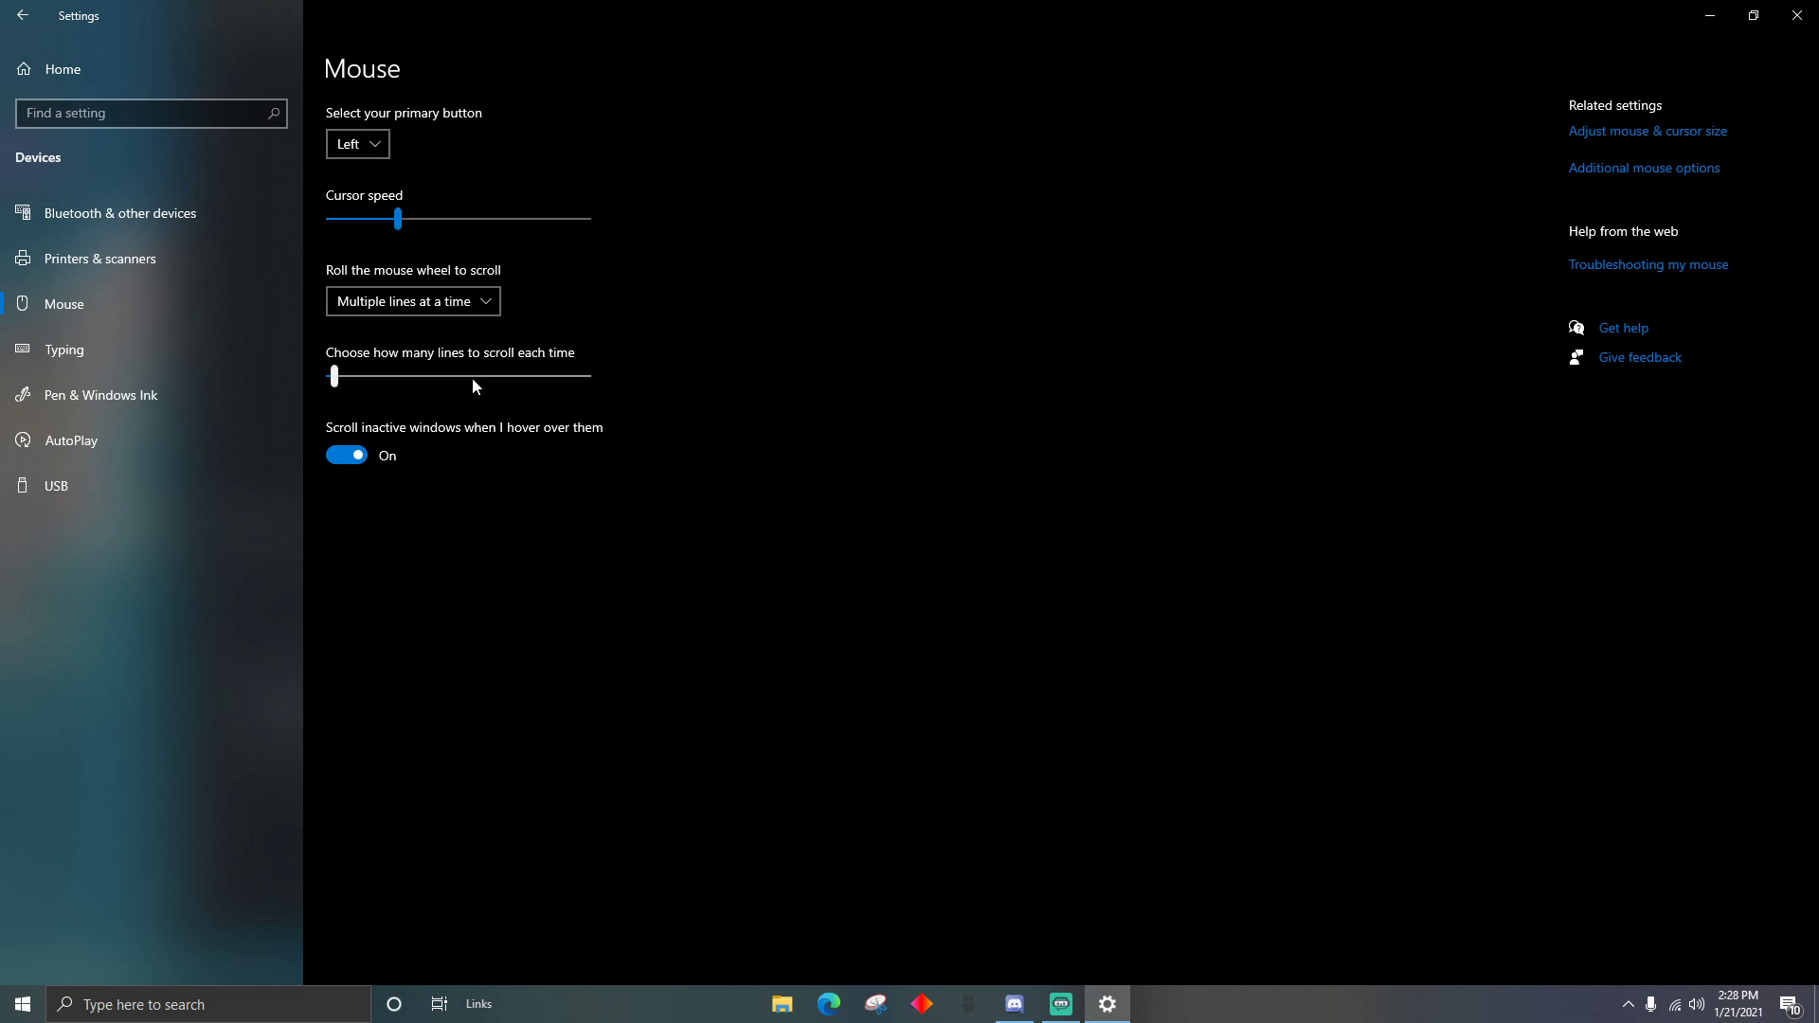
Step: Open the classic Mouse Properties dialog and move it toward the screen centre
{"action": "left_click", "coordinate": [1659, 171]}
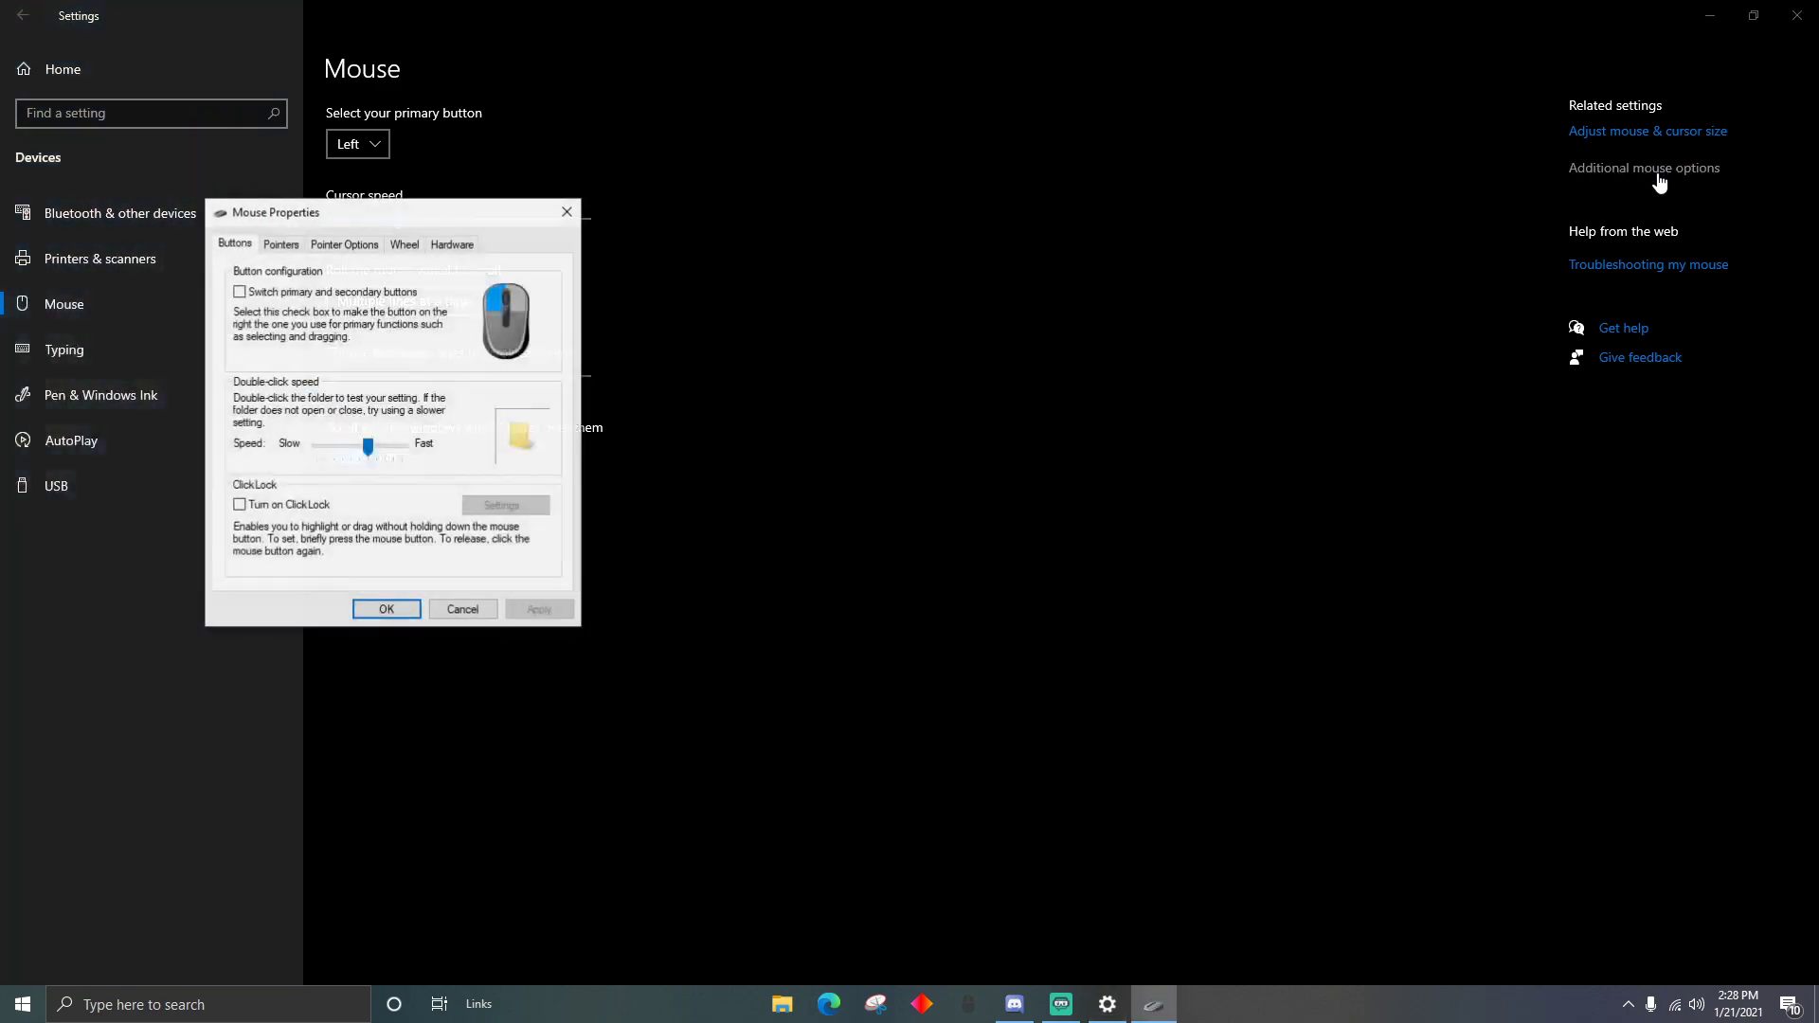
{"action": "left_click_drag", "start_coordinate": [412, 217], "coordinate": [878, 208]}
{"action": "left_click_drag", "start_coordinate": [710, 202], "coordinate": [770, 212]}
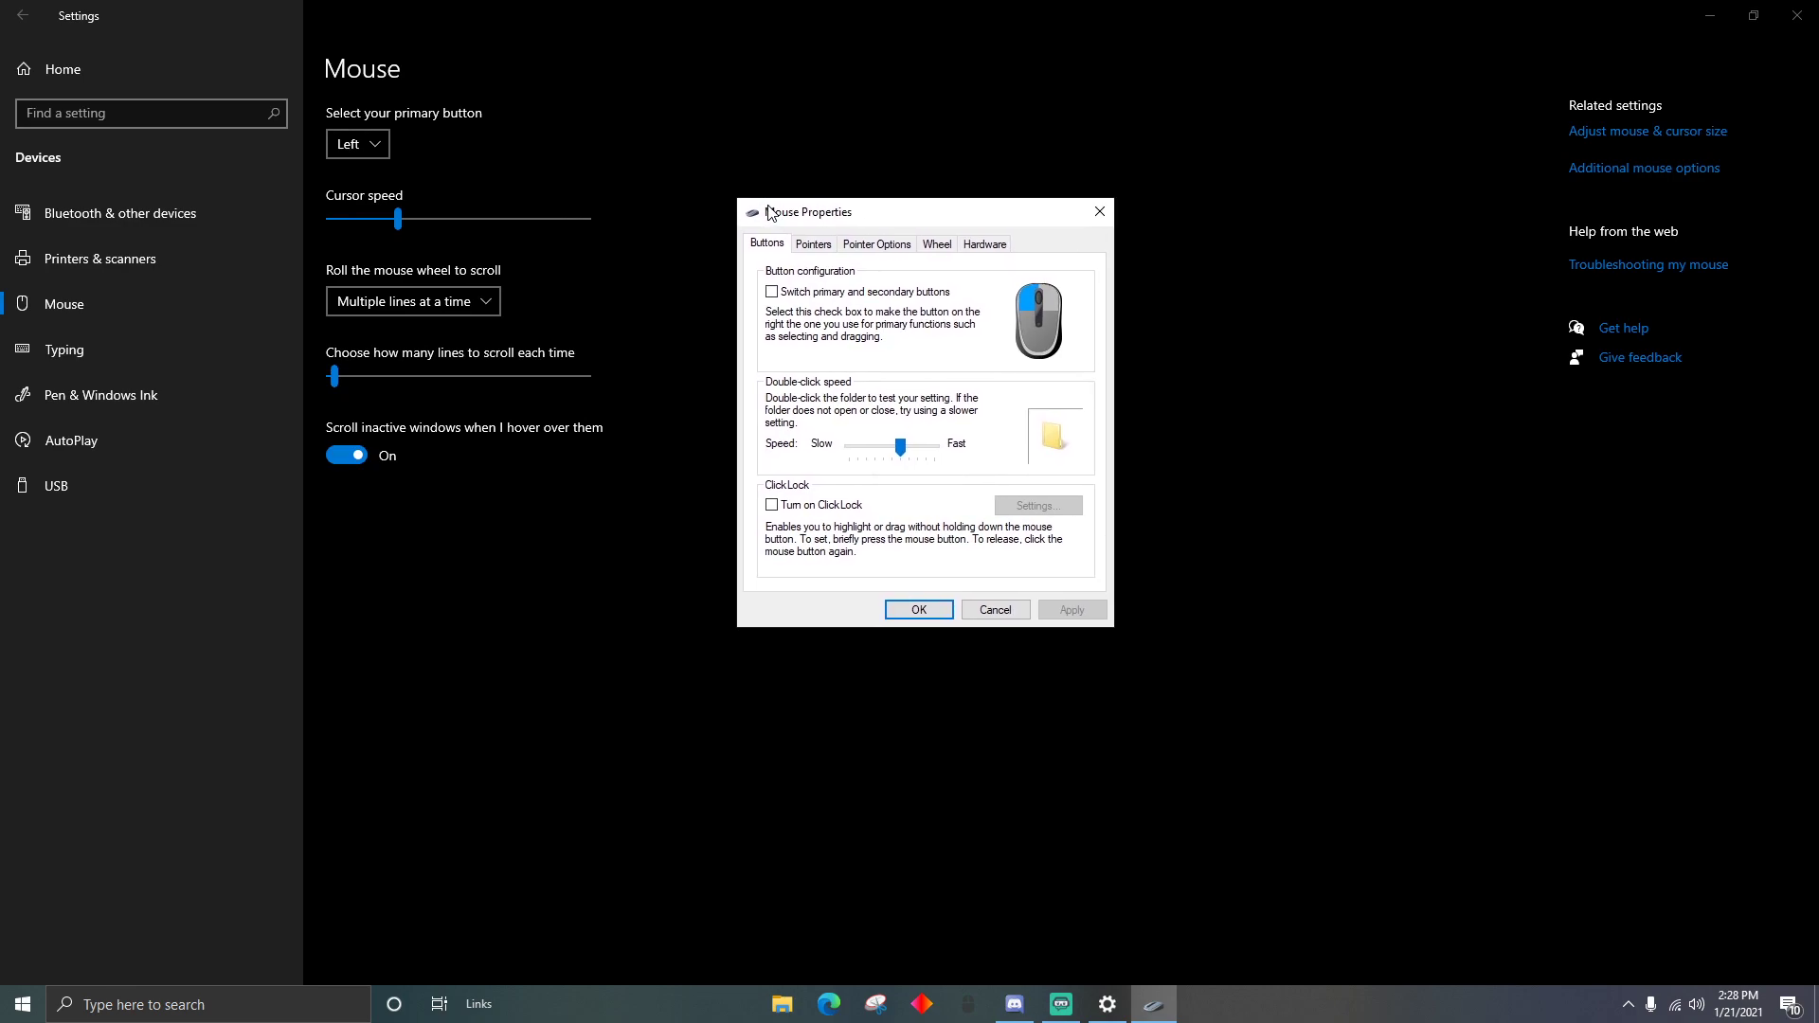
Step: Browse the Mouse Properties tabs, then open Browse for the Normal Select pointer
{"action": "left_click", "coordinate": [806, 248]}
{"action": "left_click", "coordinate": [877, 244]}
{"action": "left_click", "coordinate": [937, 245]}
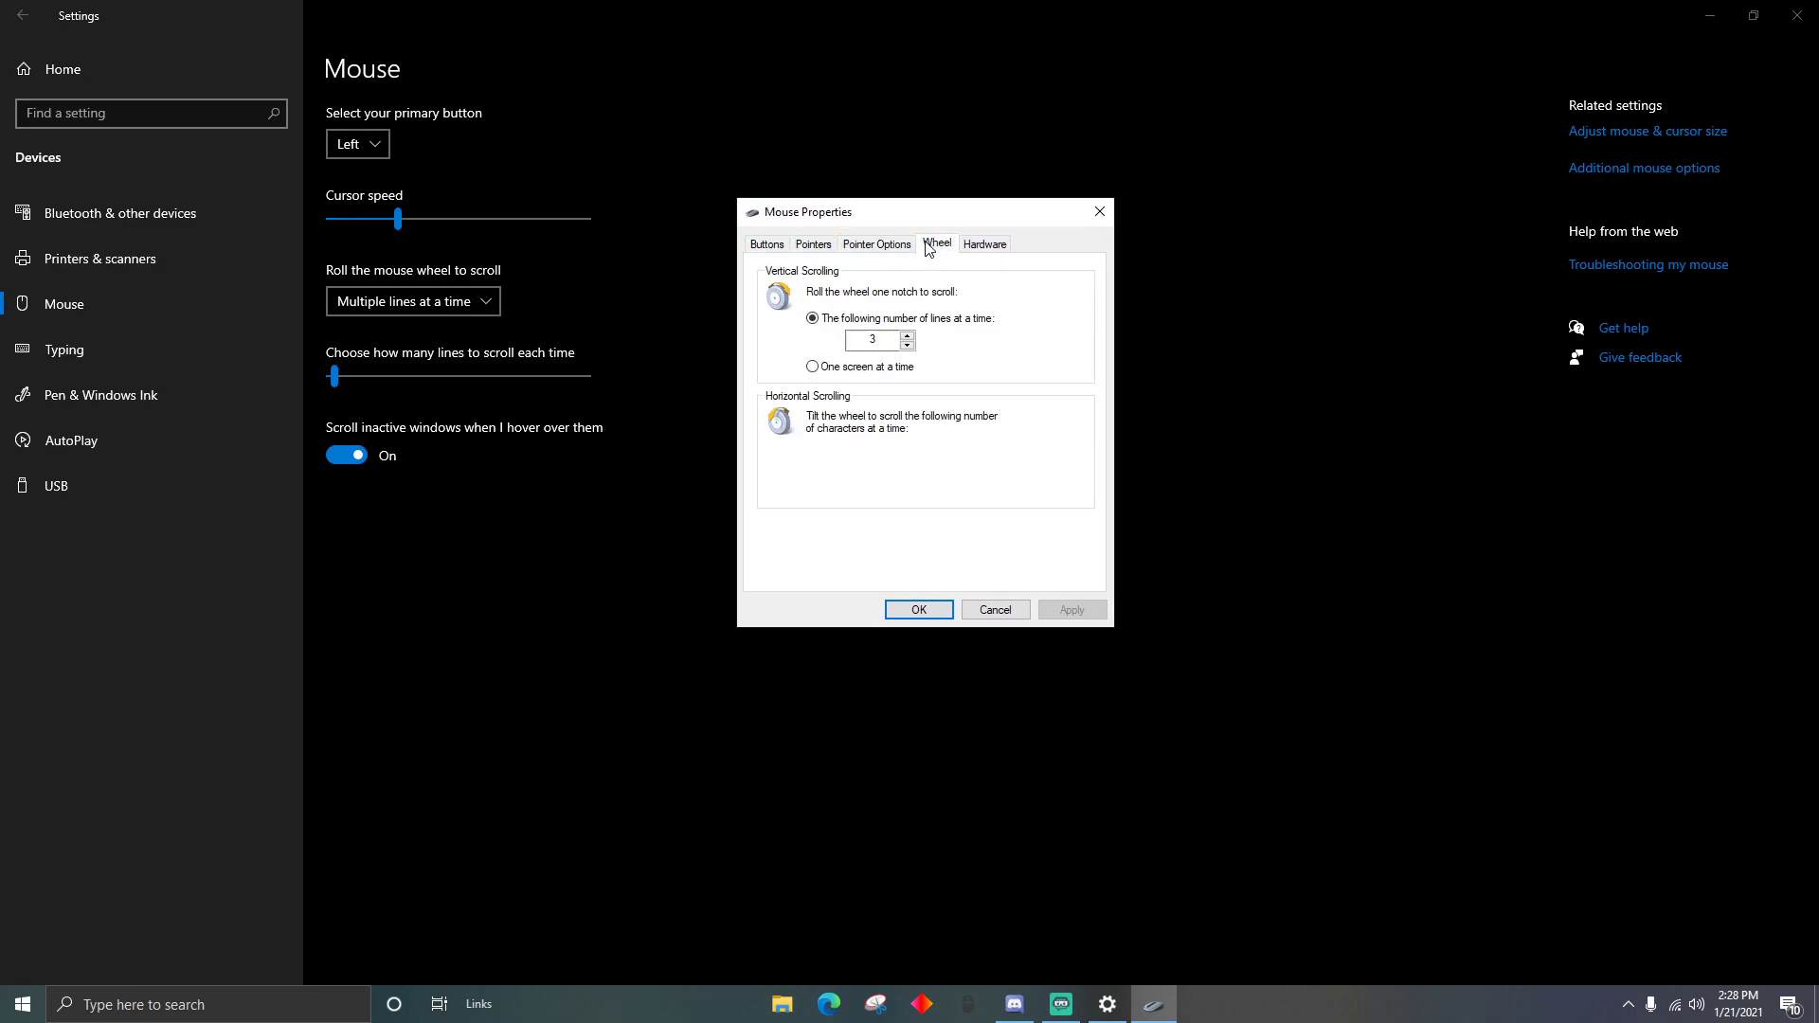
{"action": "left_click", "coordinate": [985, 244]}
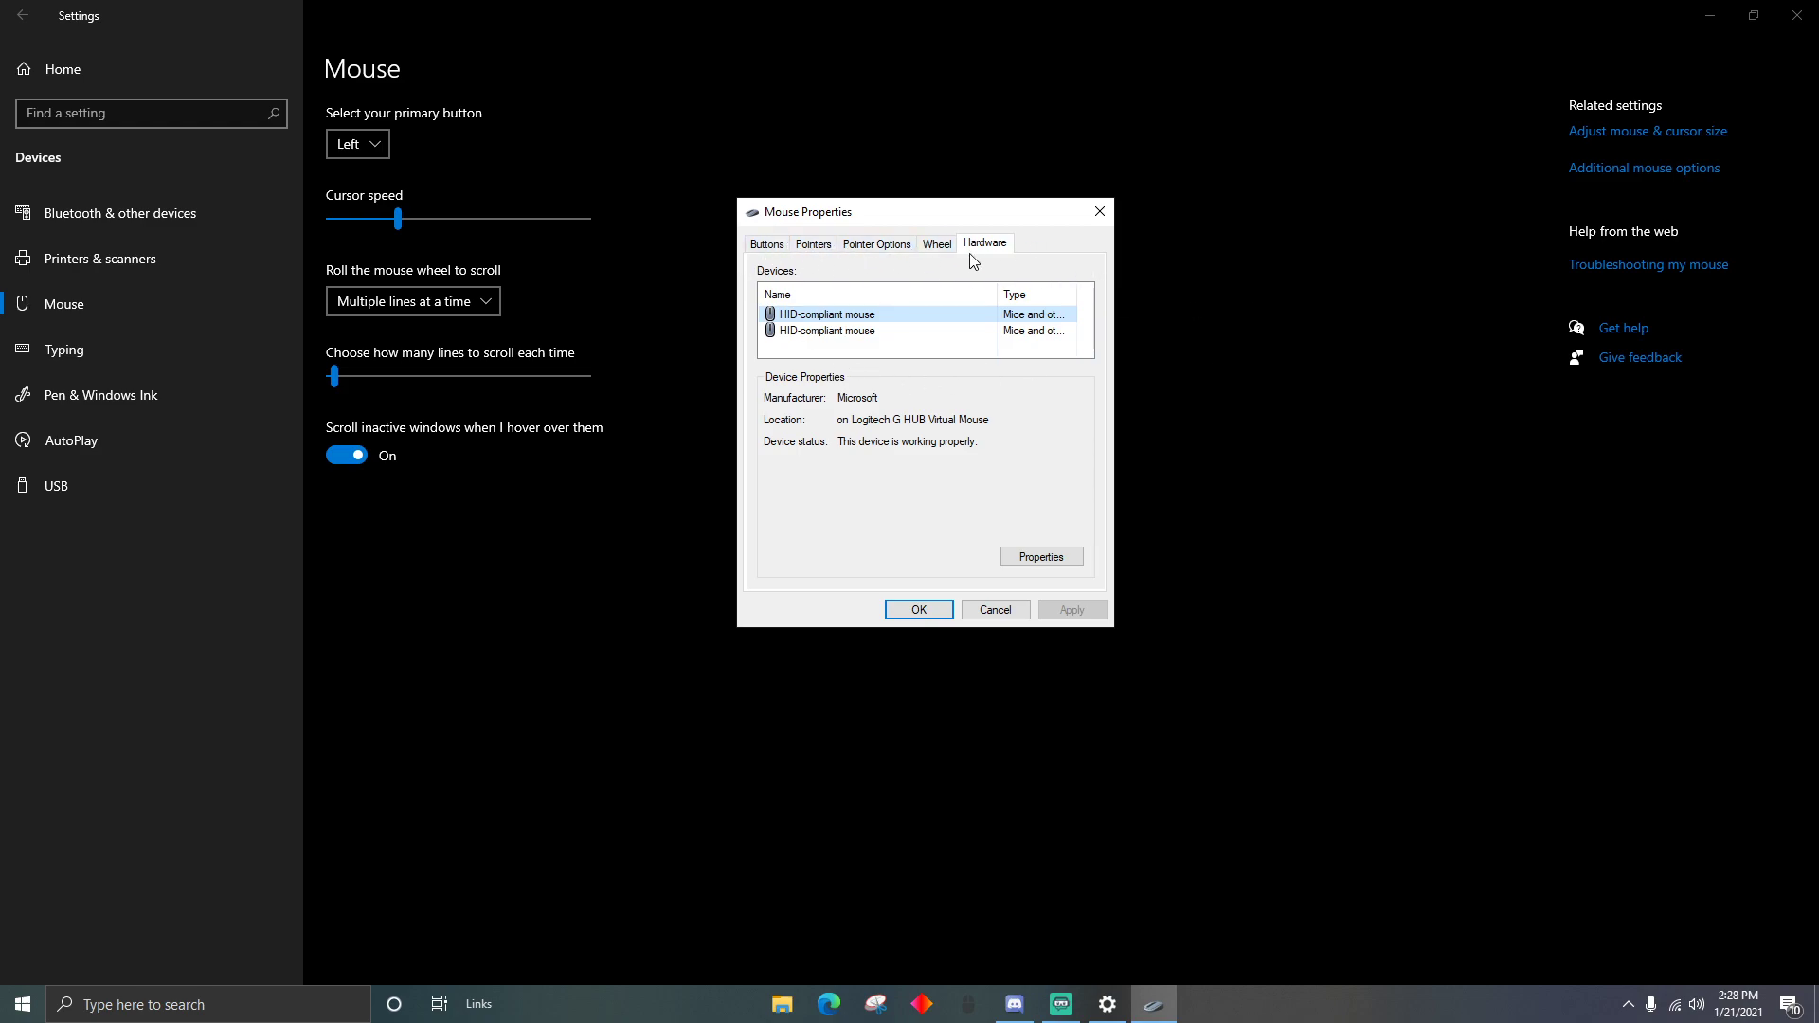
{"action": "left_click", "coordinate": [813, 245]}
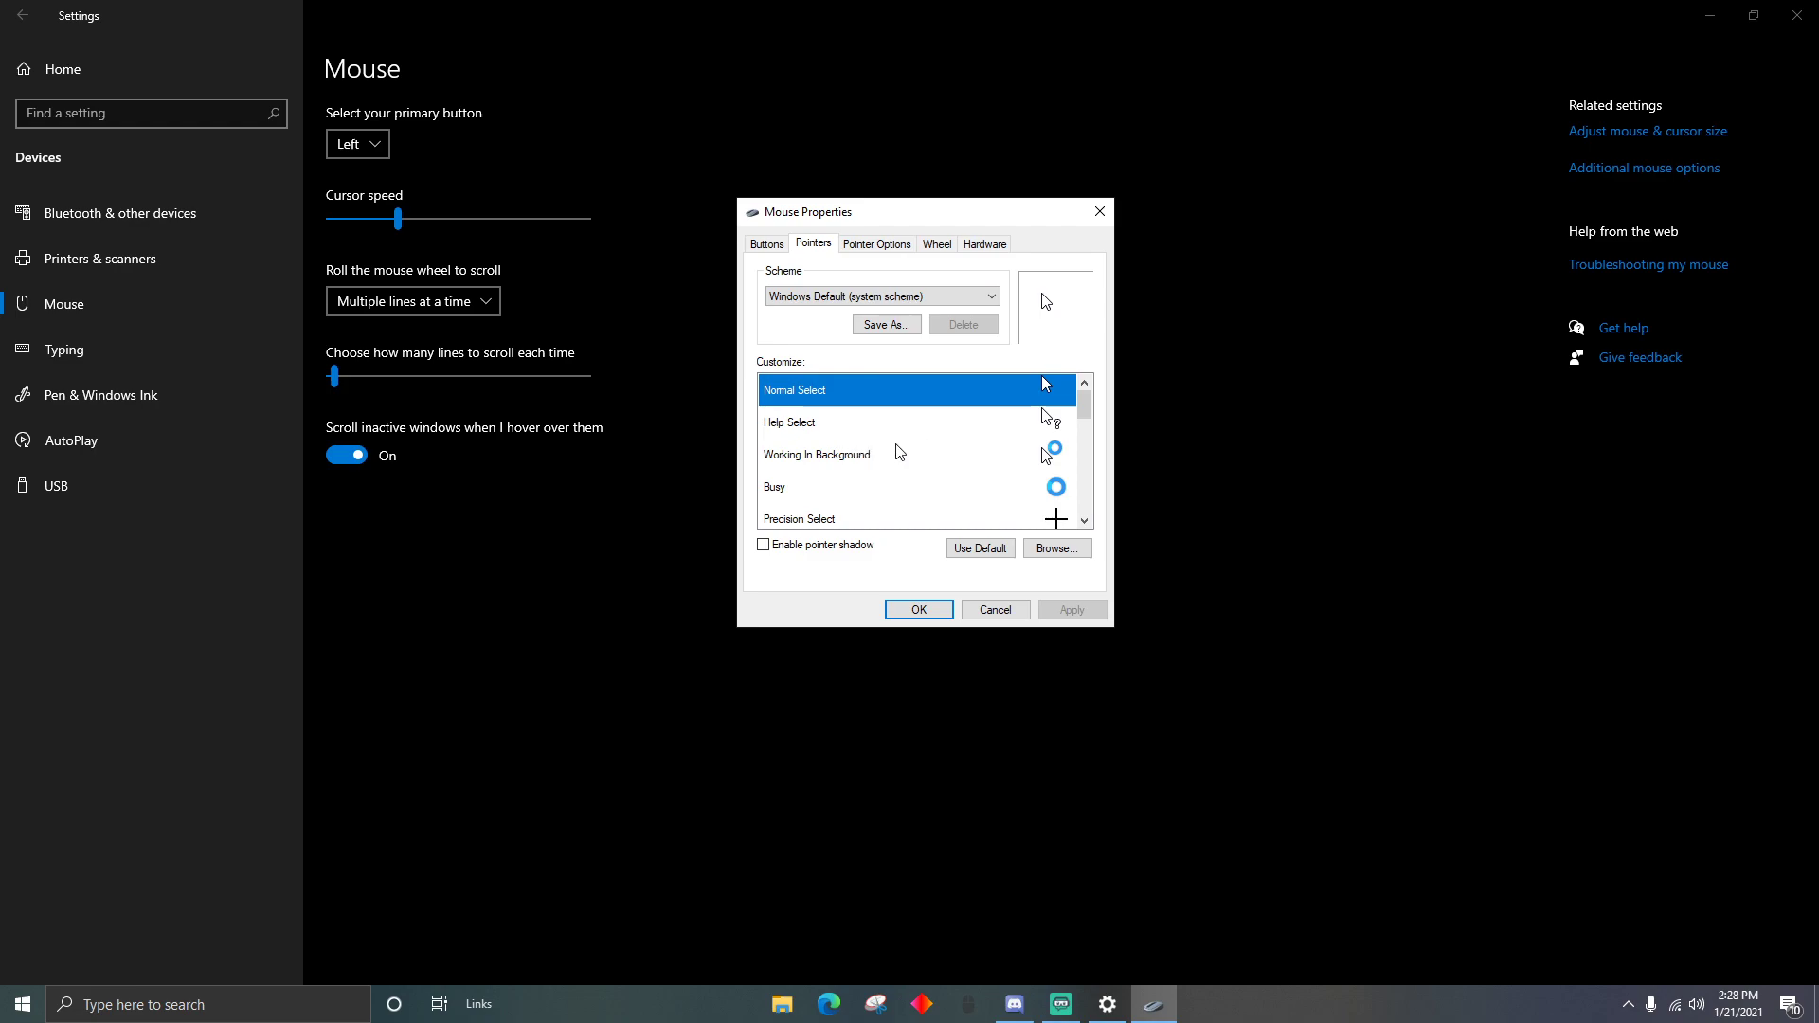
{"action": "scroll", "coordinate": [1017, 461], "scroll_direction": "down", "scroll_amount": 1}
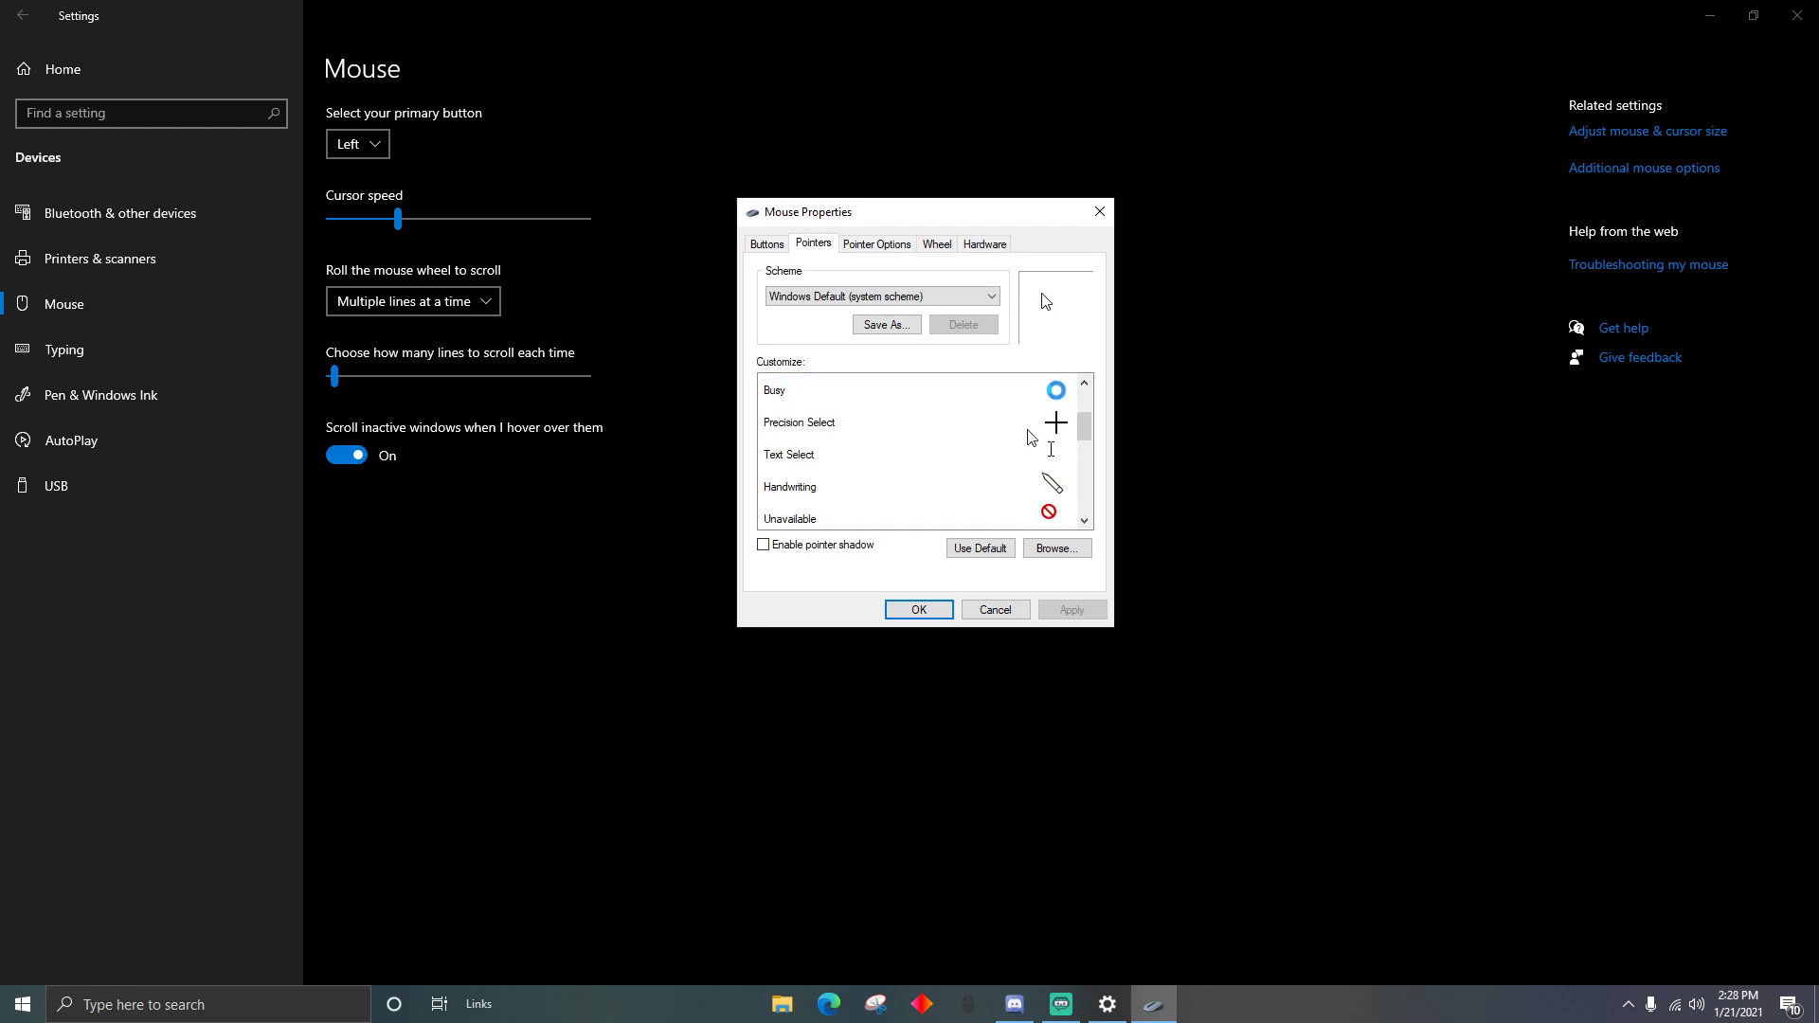
{"action": "scroll", "coordinate": [952, 431], "scroll_direction": "up", "scroll_amount": 1}
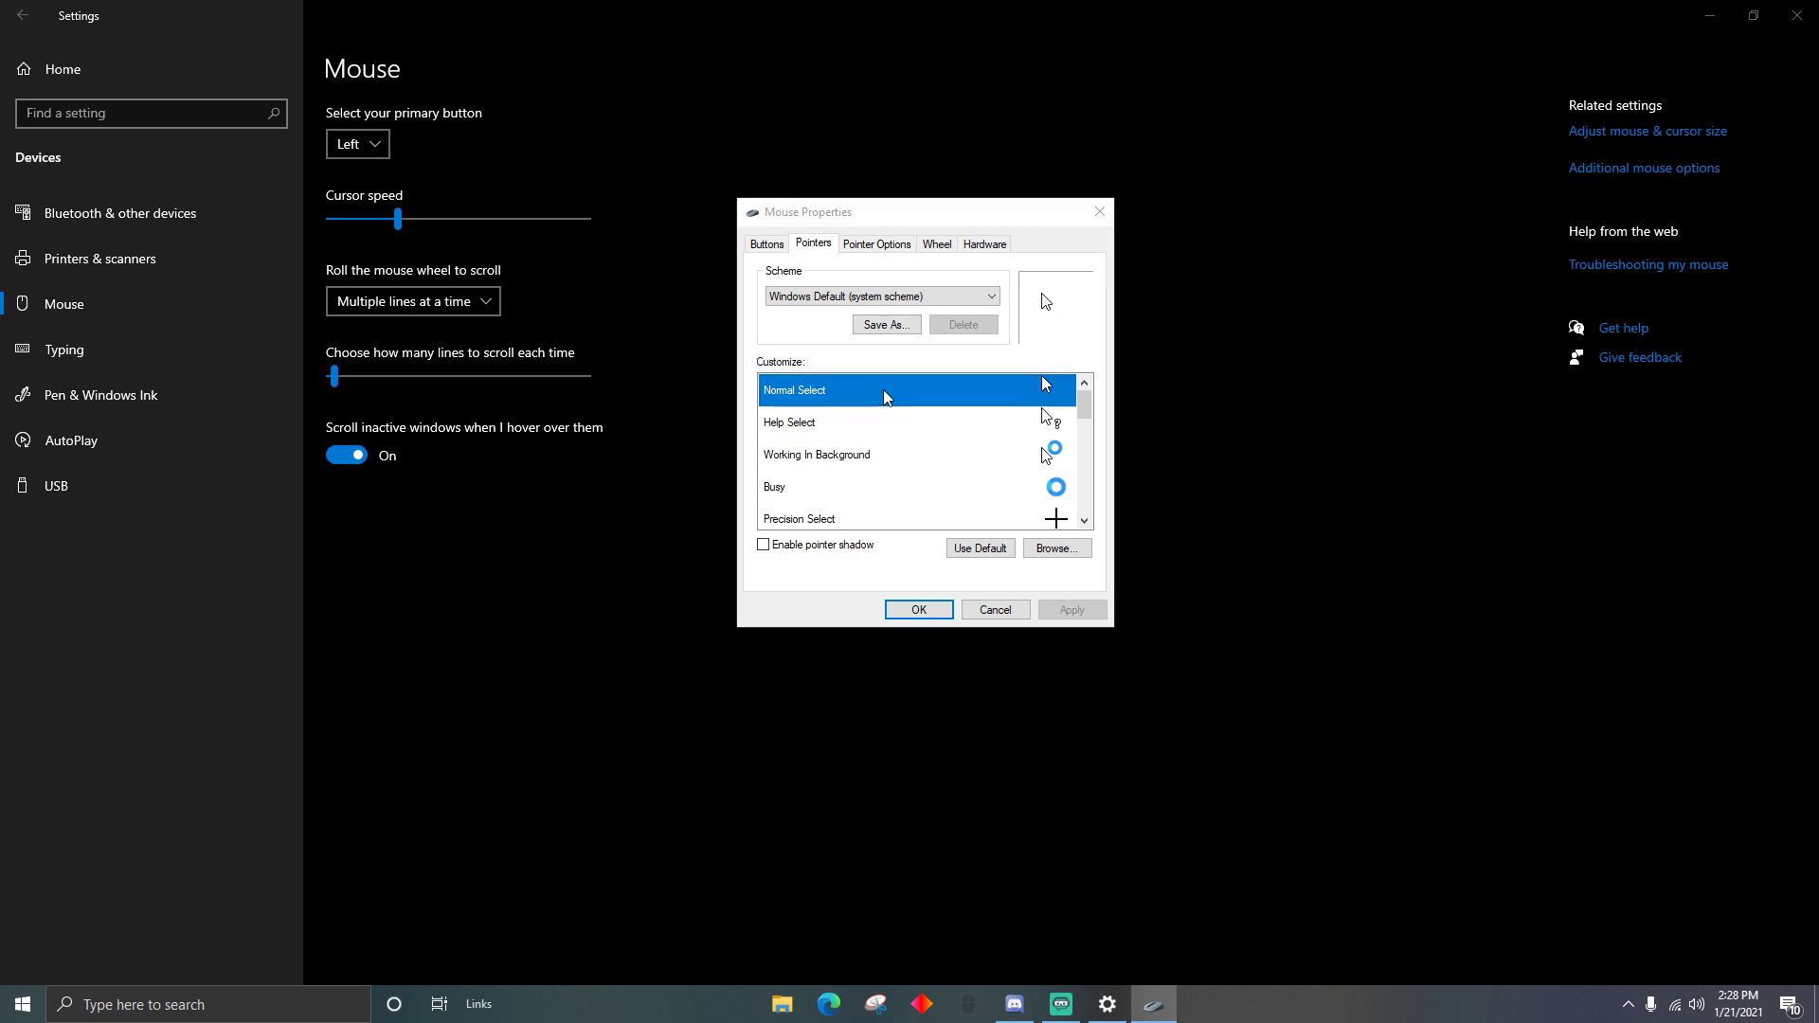
{"action": "double_click", "coordinate": [886, 396]}
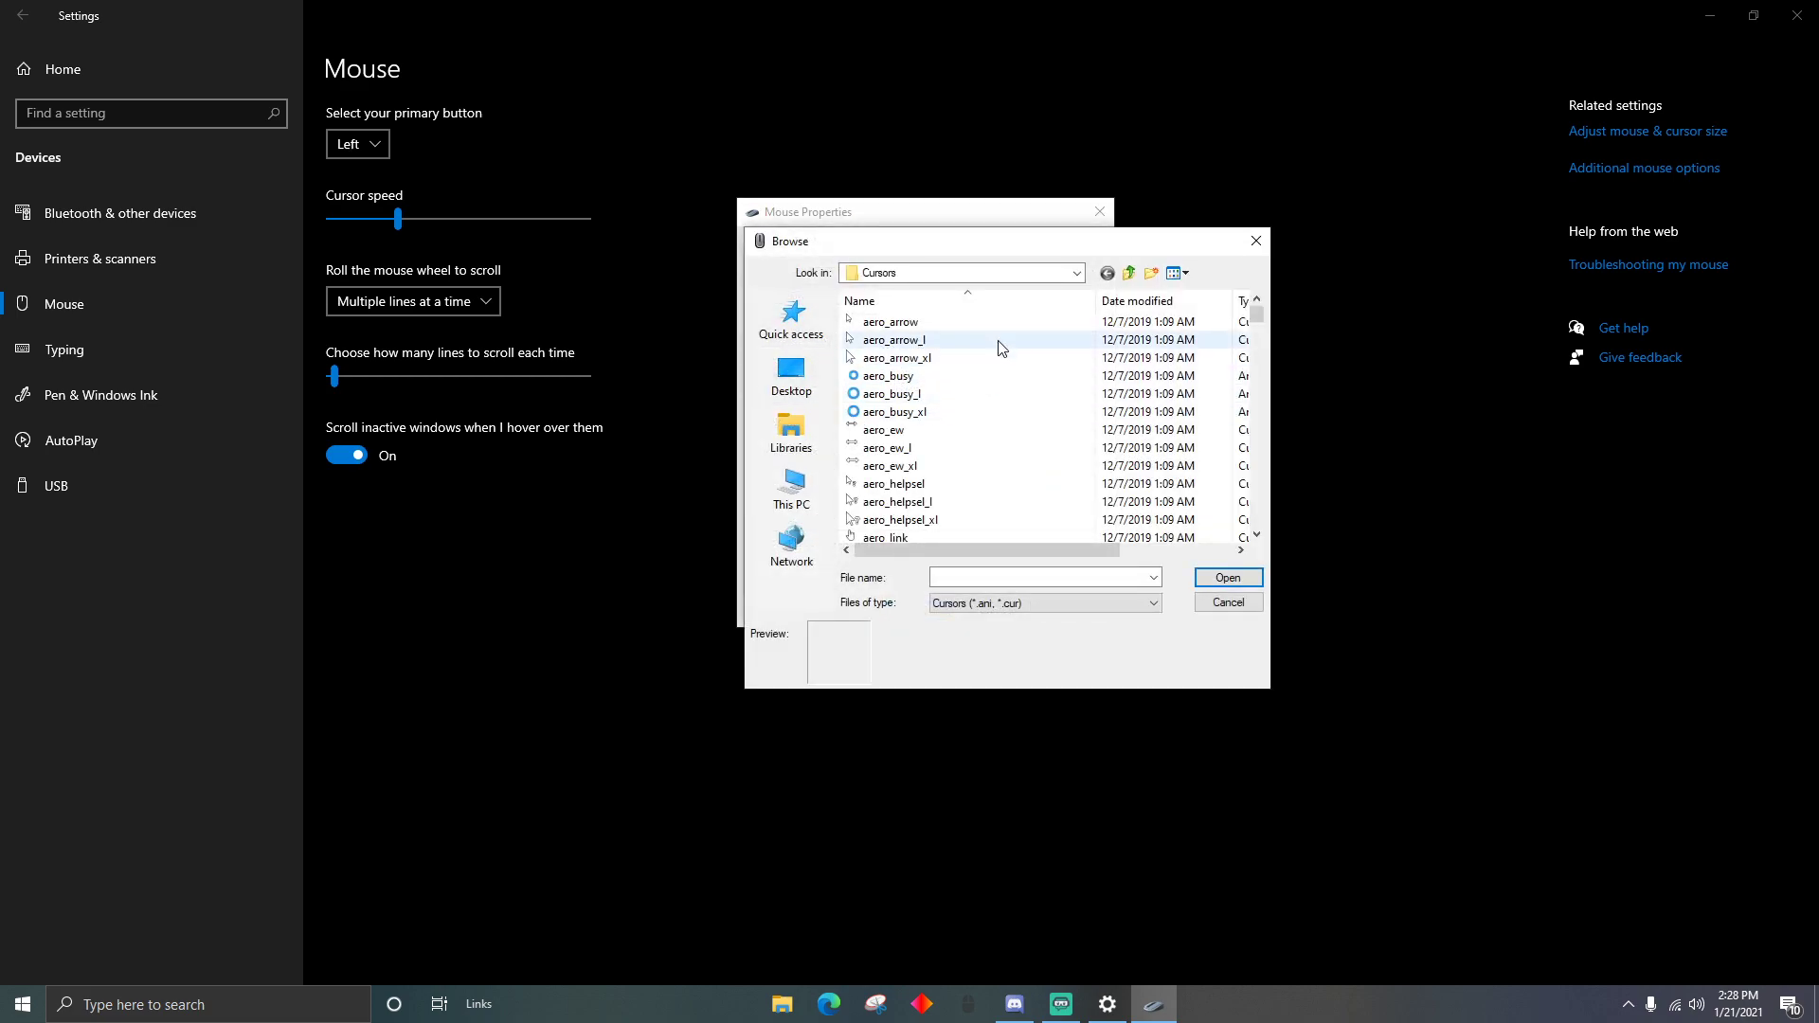
Step: Scroll the Cursors folder and pick cross_i as the Normal Select cursor
{"action": "scroll", "coordinate": [967, 386], "scroll_direction": "down", "scroll_amount": 6}
{"action": "scroll", "coordinate": [967, 386], "scroll_direction": "down", "scroll_amount": 20}
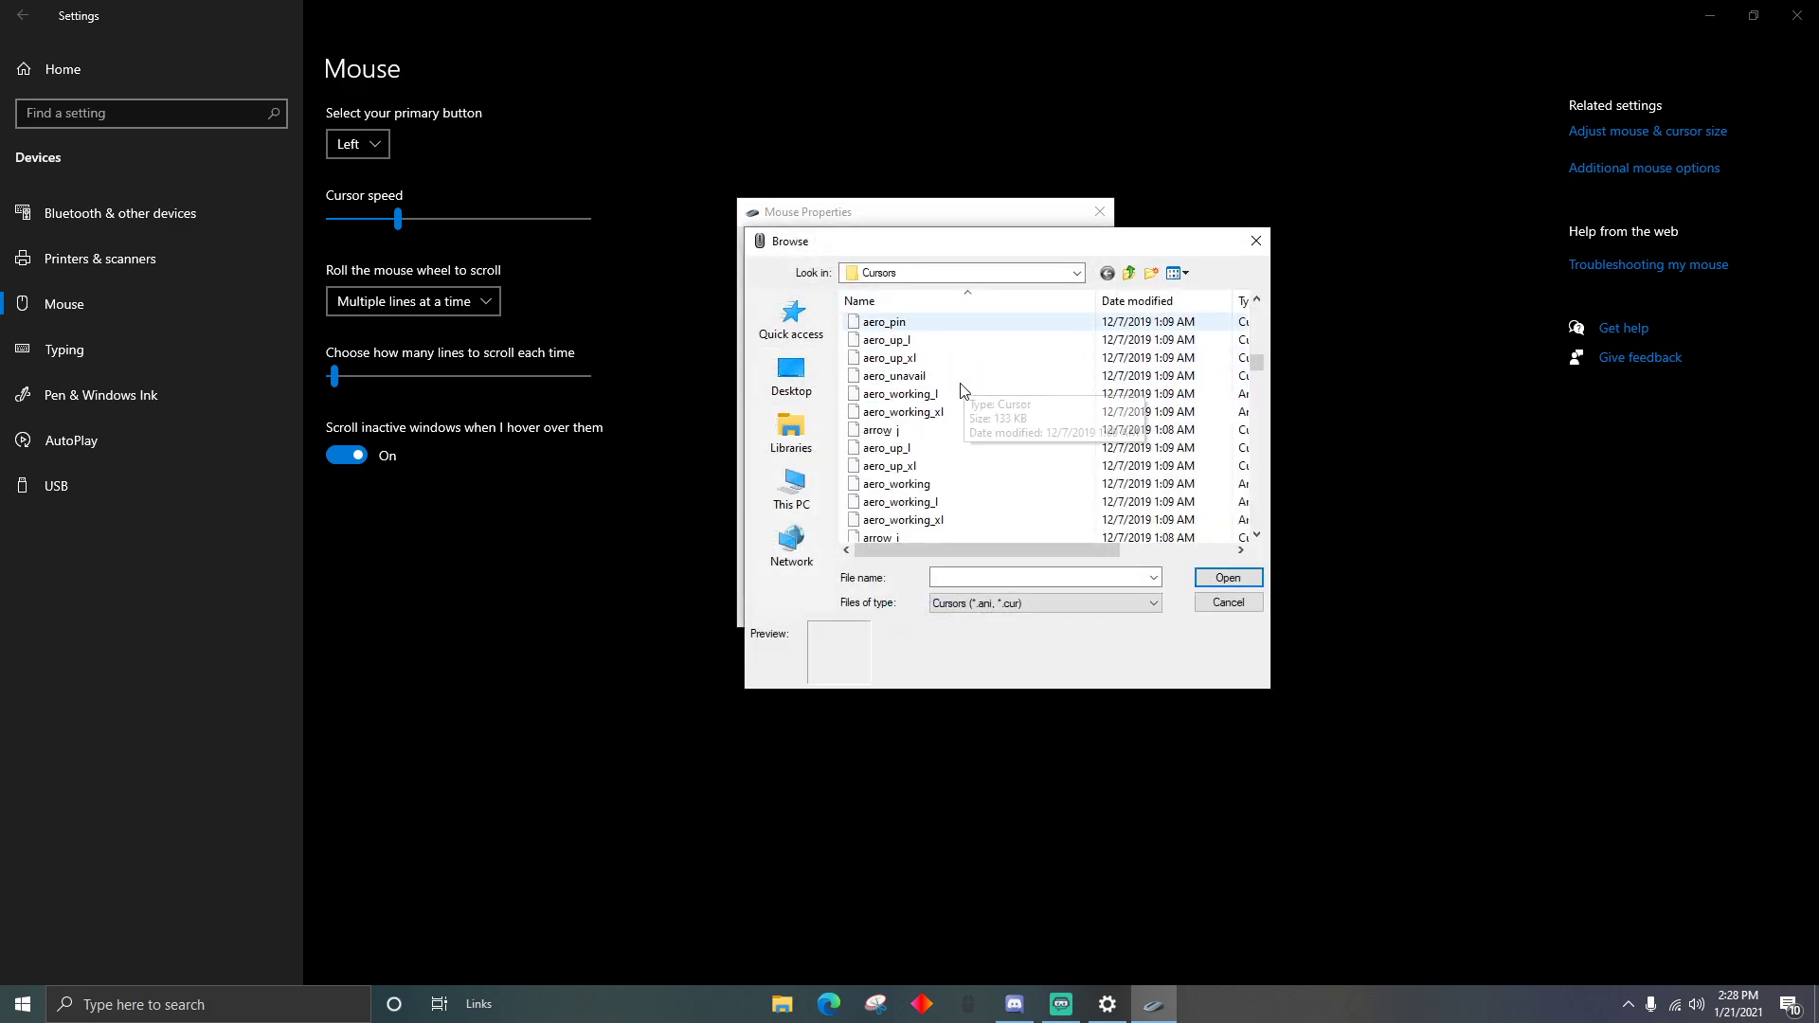
{"action": "scroll", "coordinate": [963, 392], "scroll_direction": "down", "scroll_amount": 7}
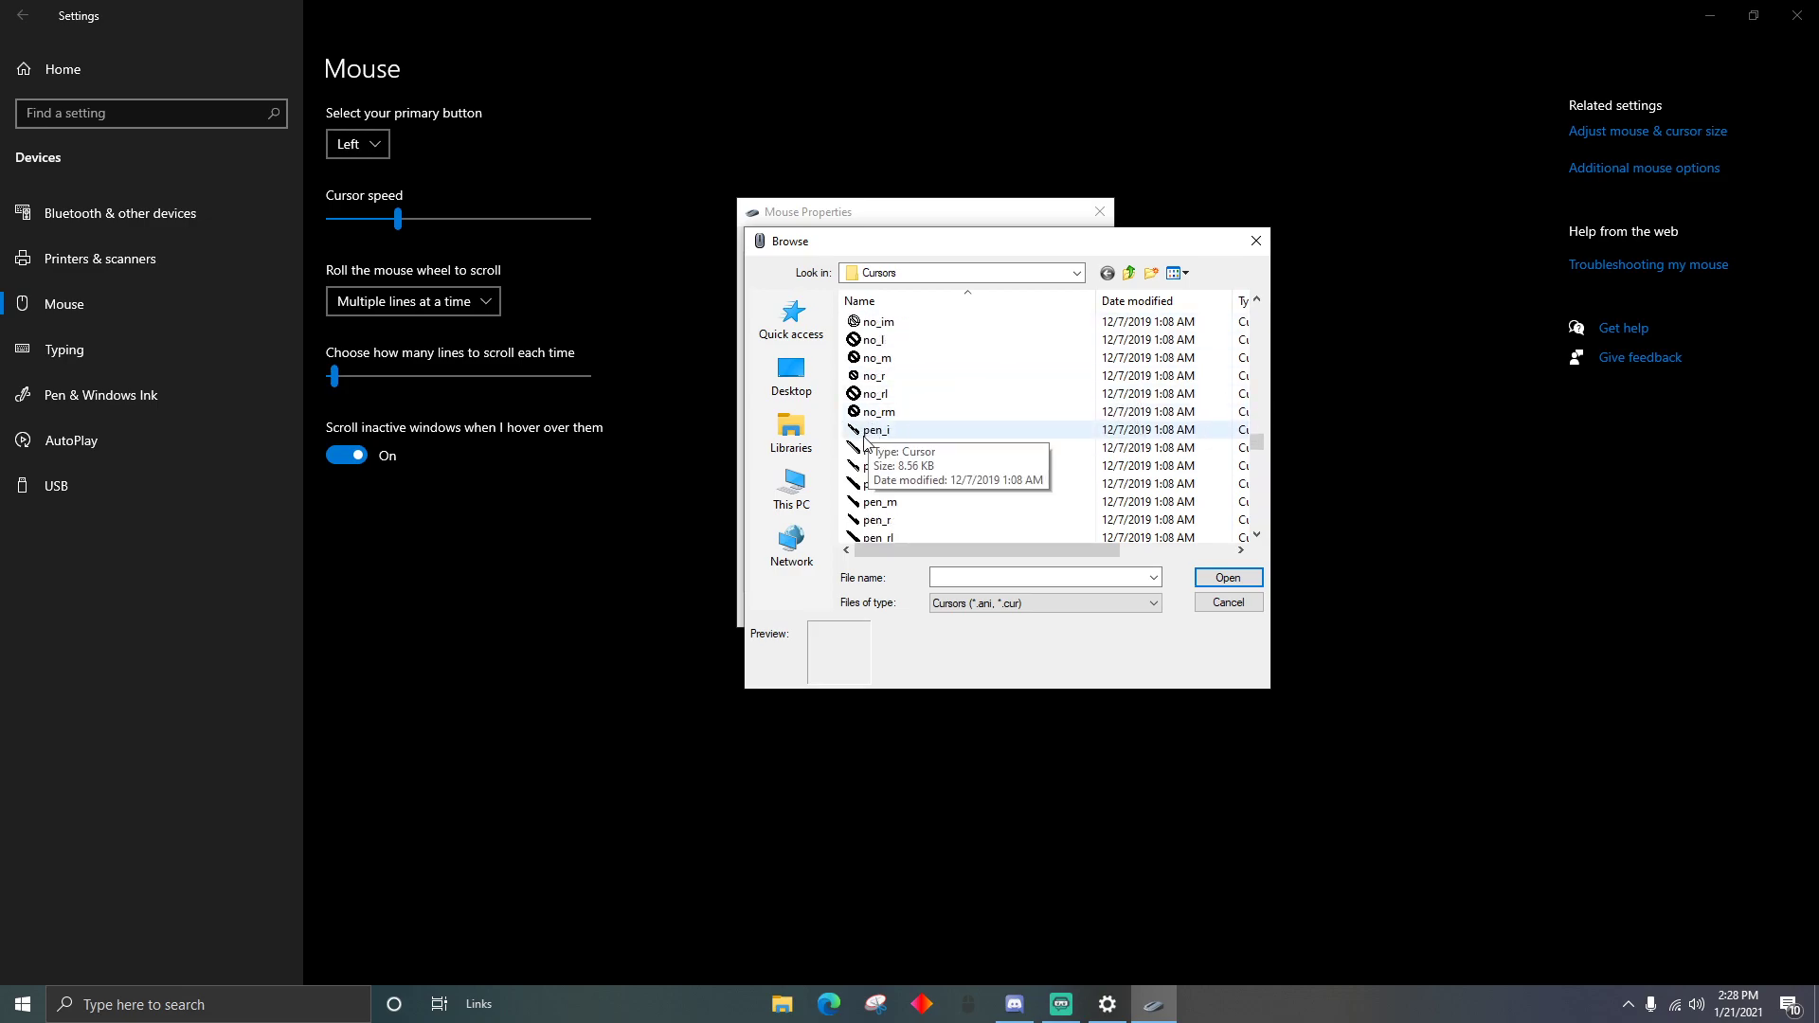
{"action": "left_click_drag", "start_coordinate": [1257, 447], "coordinate": [1262, 405]}
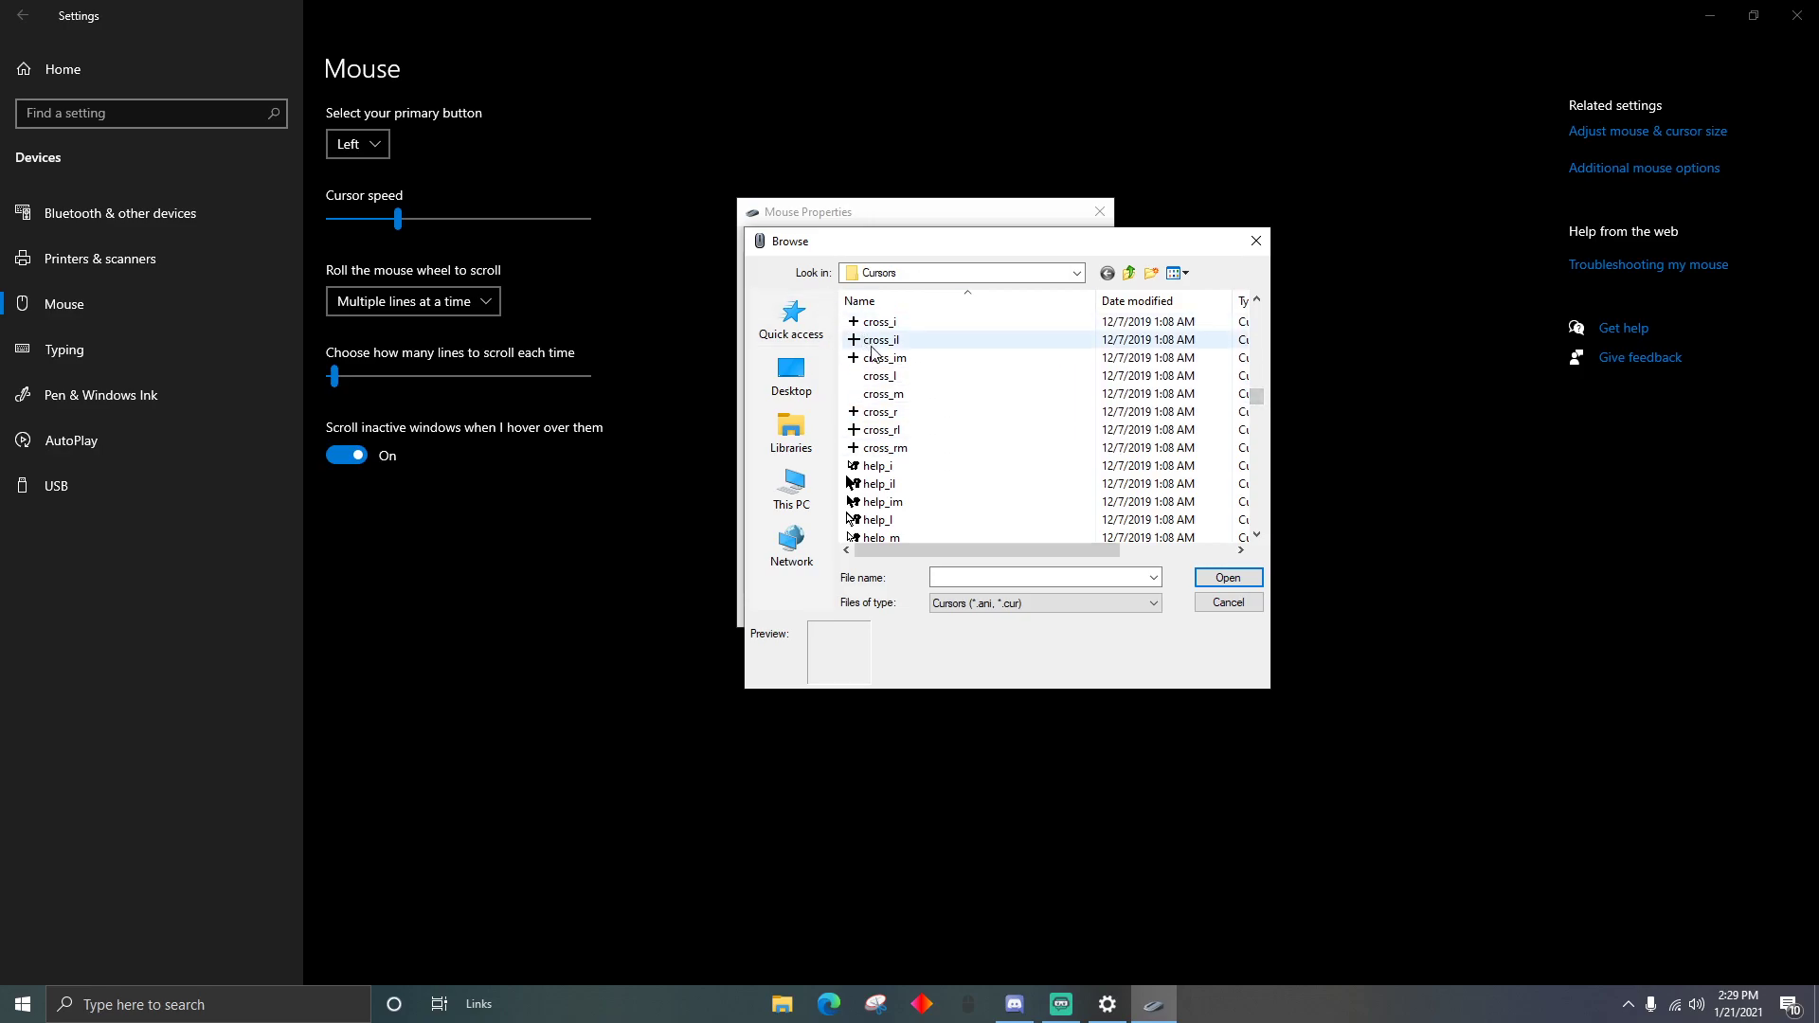
{"action": "scroll", "coordinate": [872, 352], "scroll_direction": "up", "scroll_amount": 1}
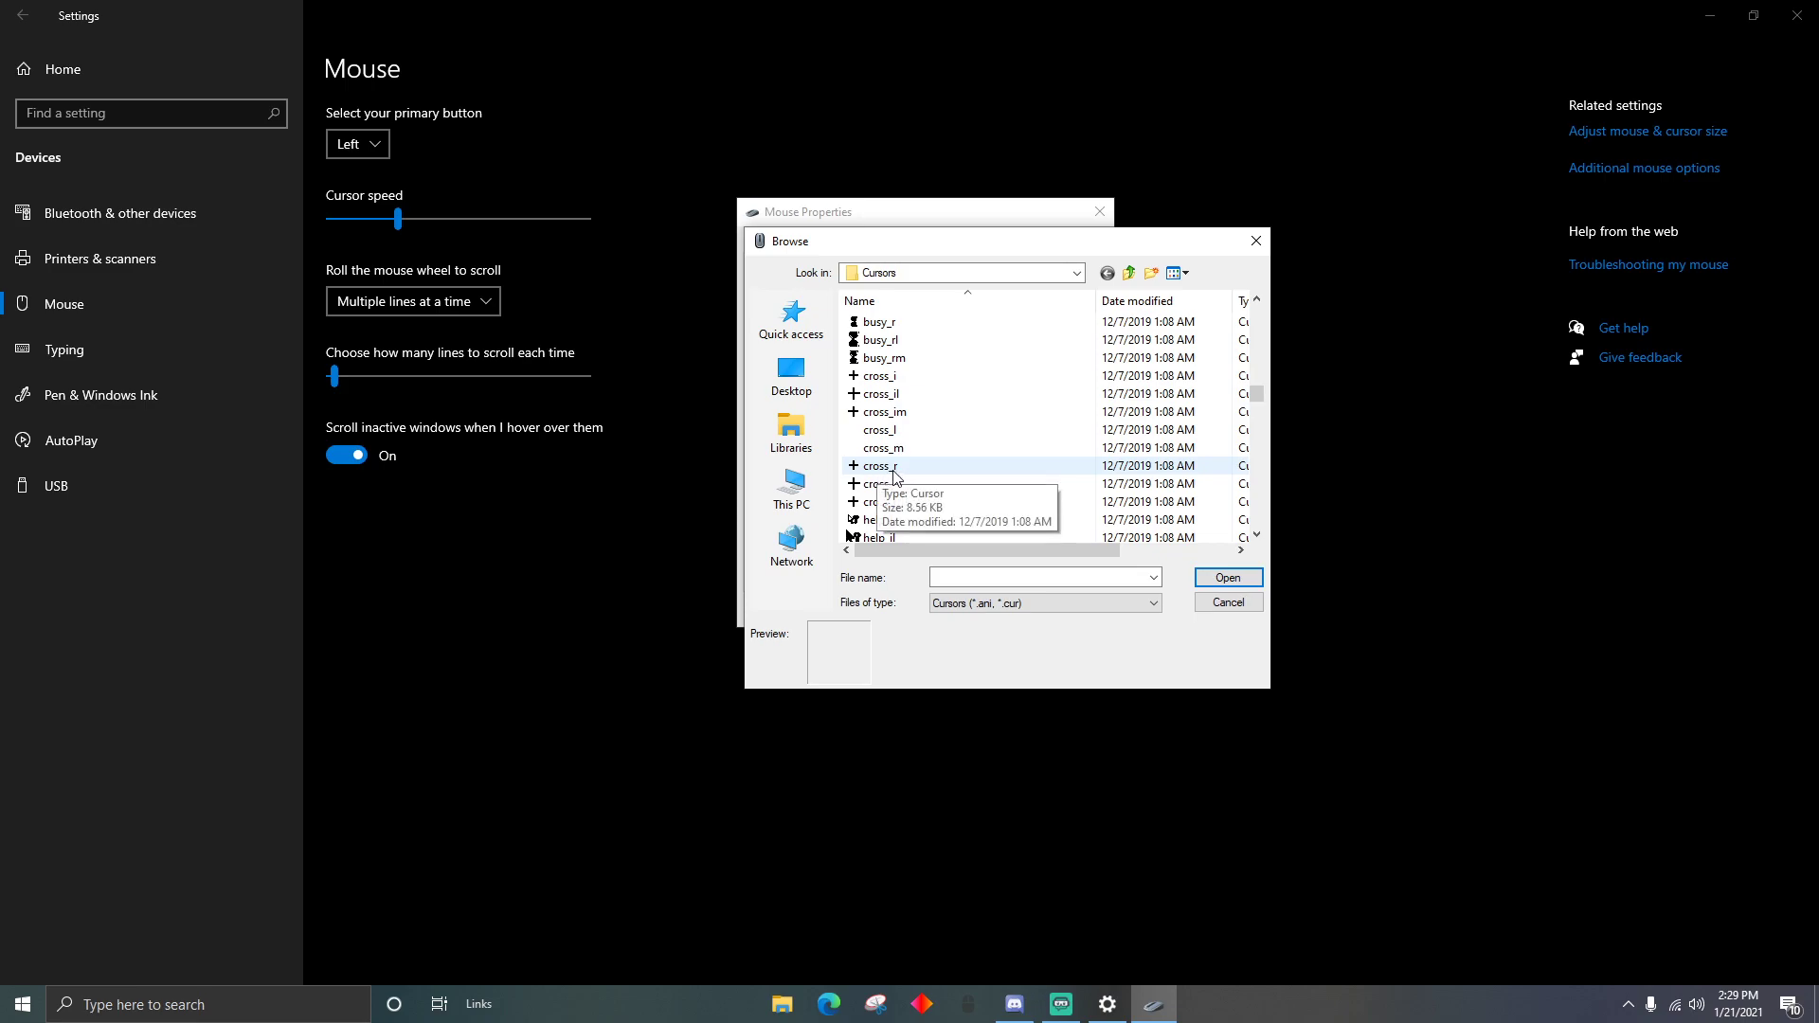
{"action": "double_click", "coordinate": [872, 377]}
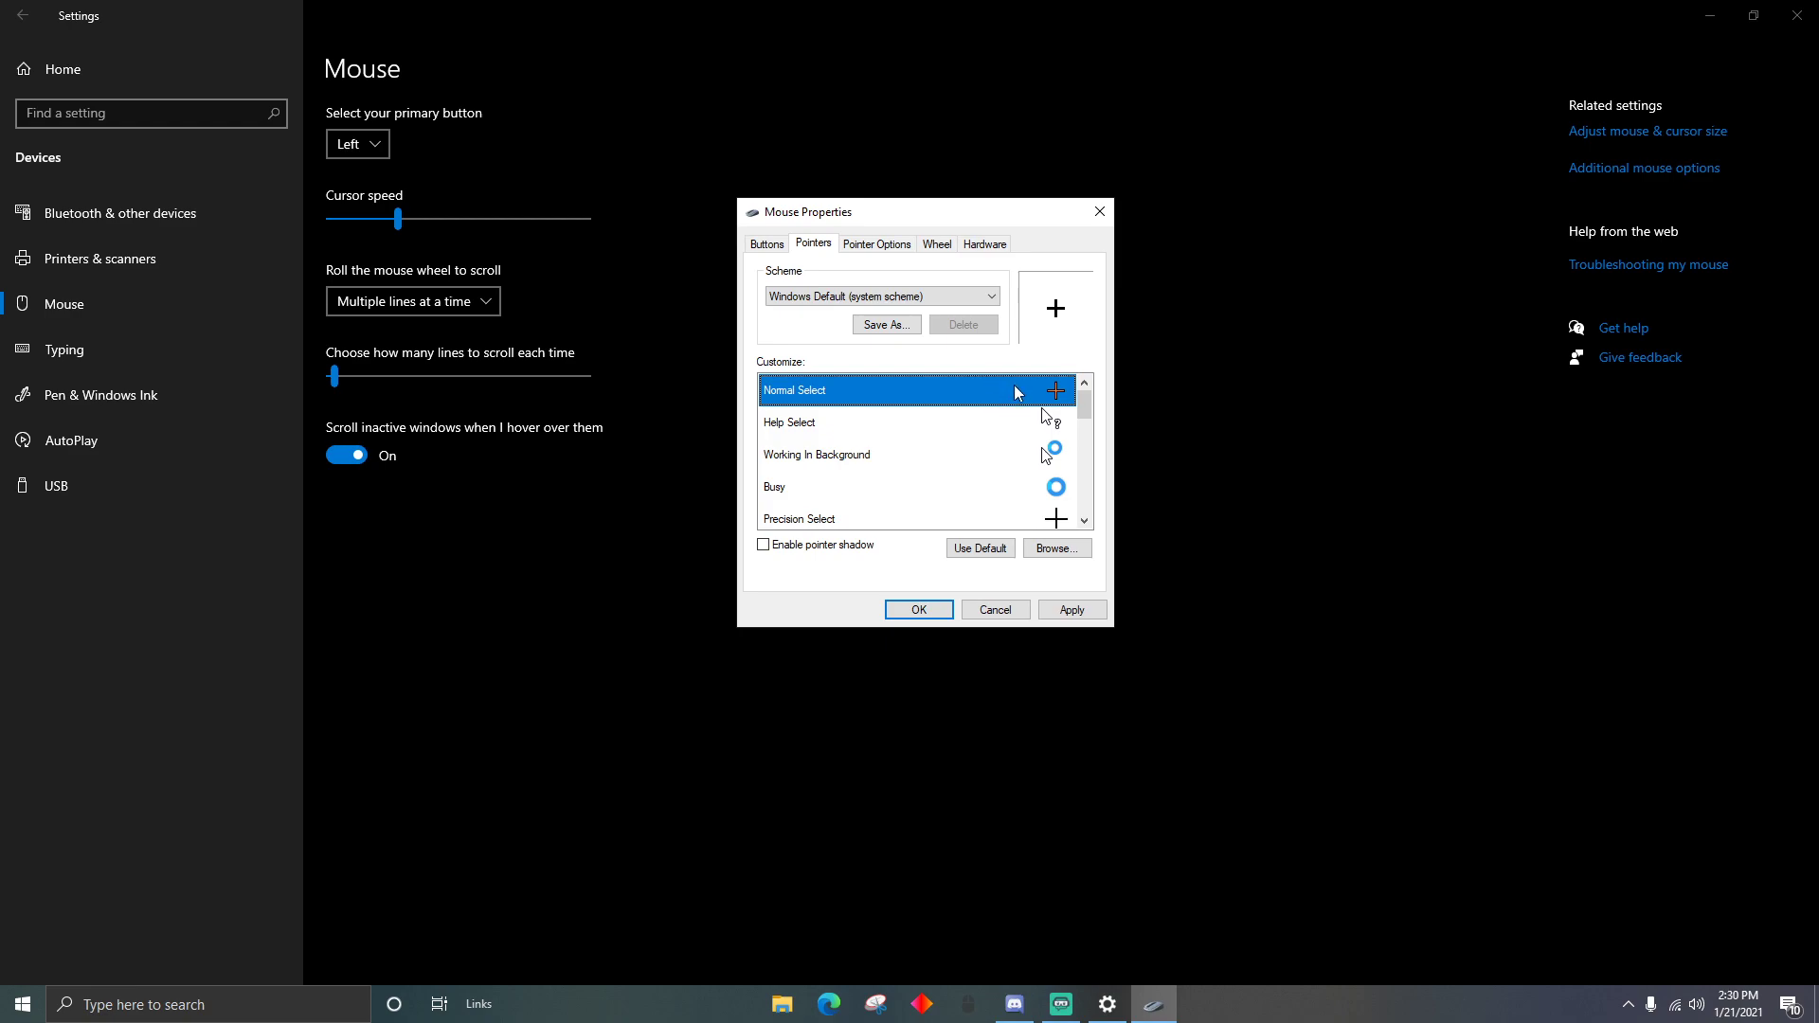
Step: Reopen Browse for Normal Select and choose the cross_i crosshair file
{"action": "double_click", "coordinate": [979, 391]}
{"action": "scroll", "coordinate": [961, 391], "scroll_direction": "down", "scroll_amount": 5}
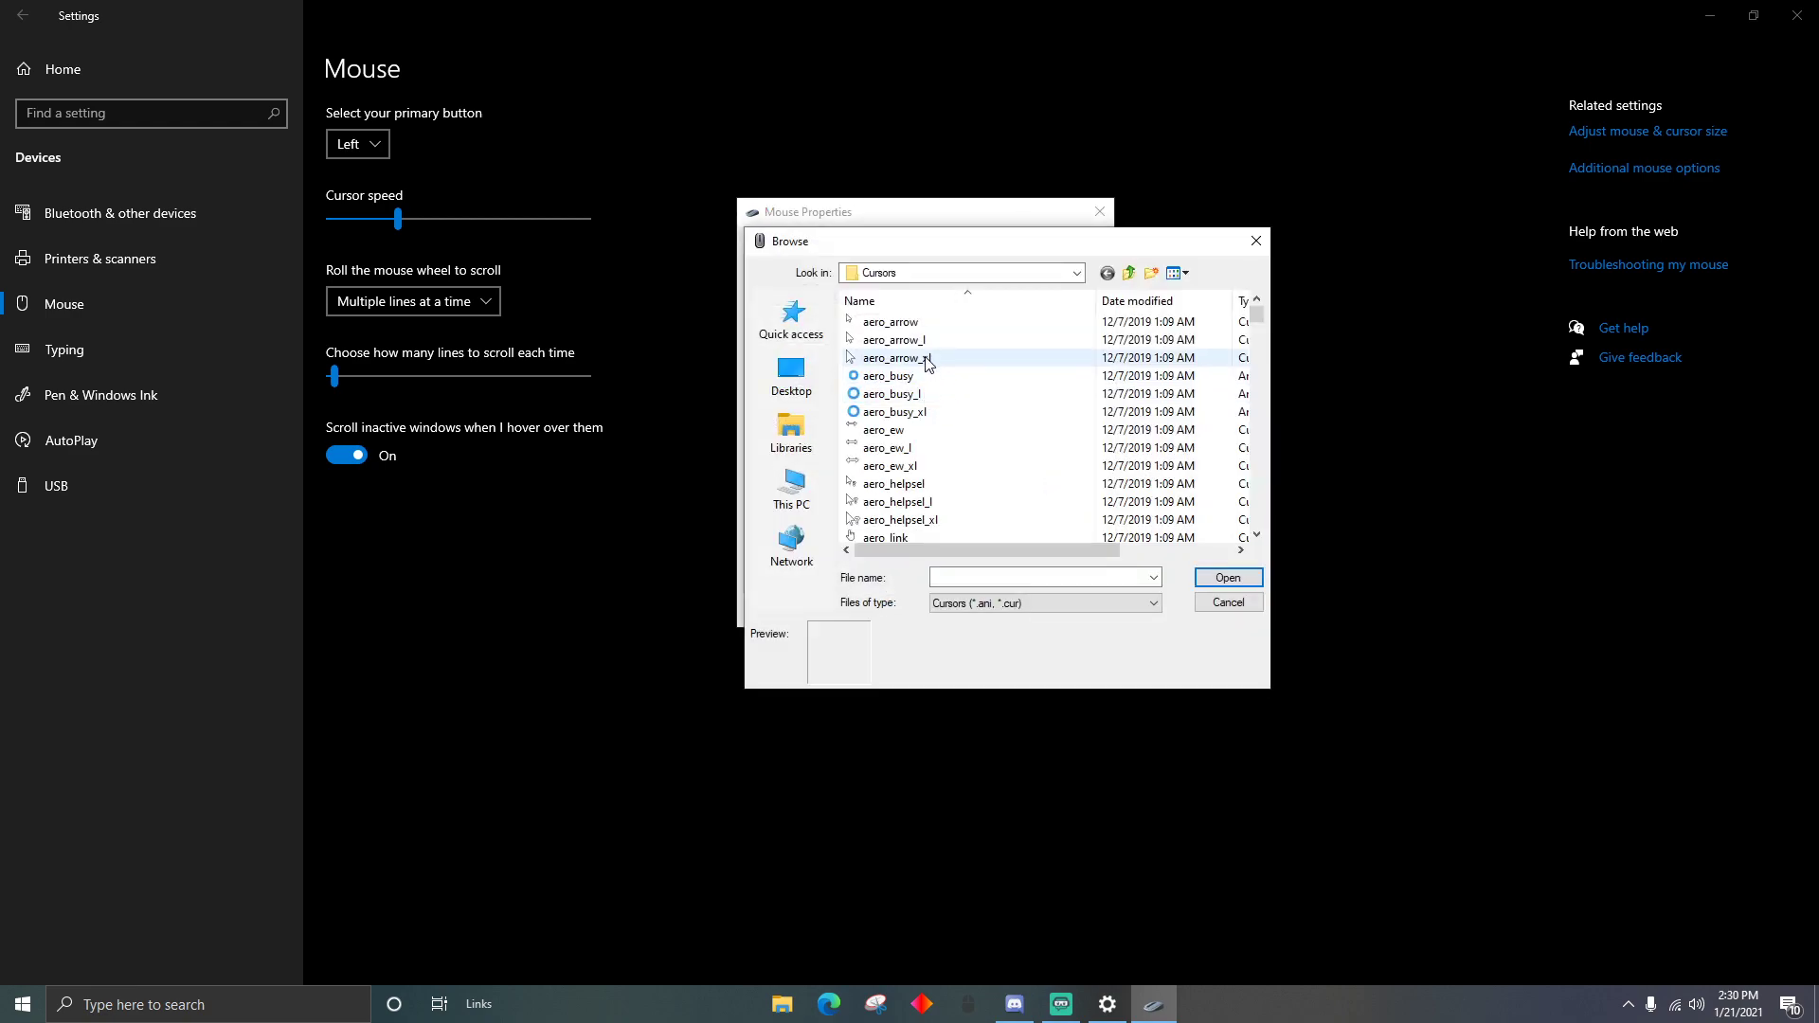
{"action": "scroll", "coordinate": [922, 388], "scroll_direction": "down", "scroll_amount": 15}
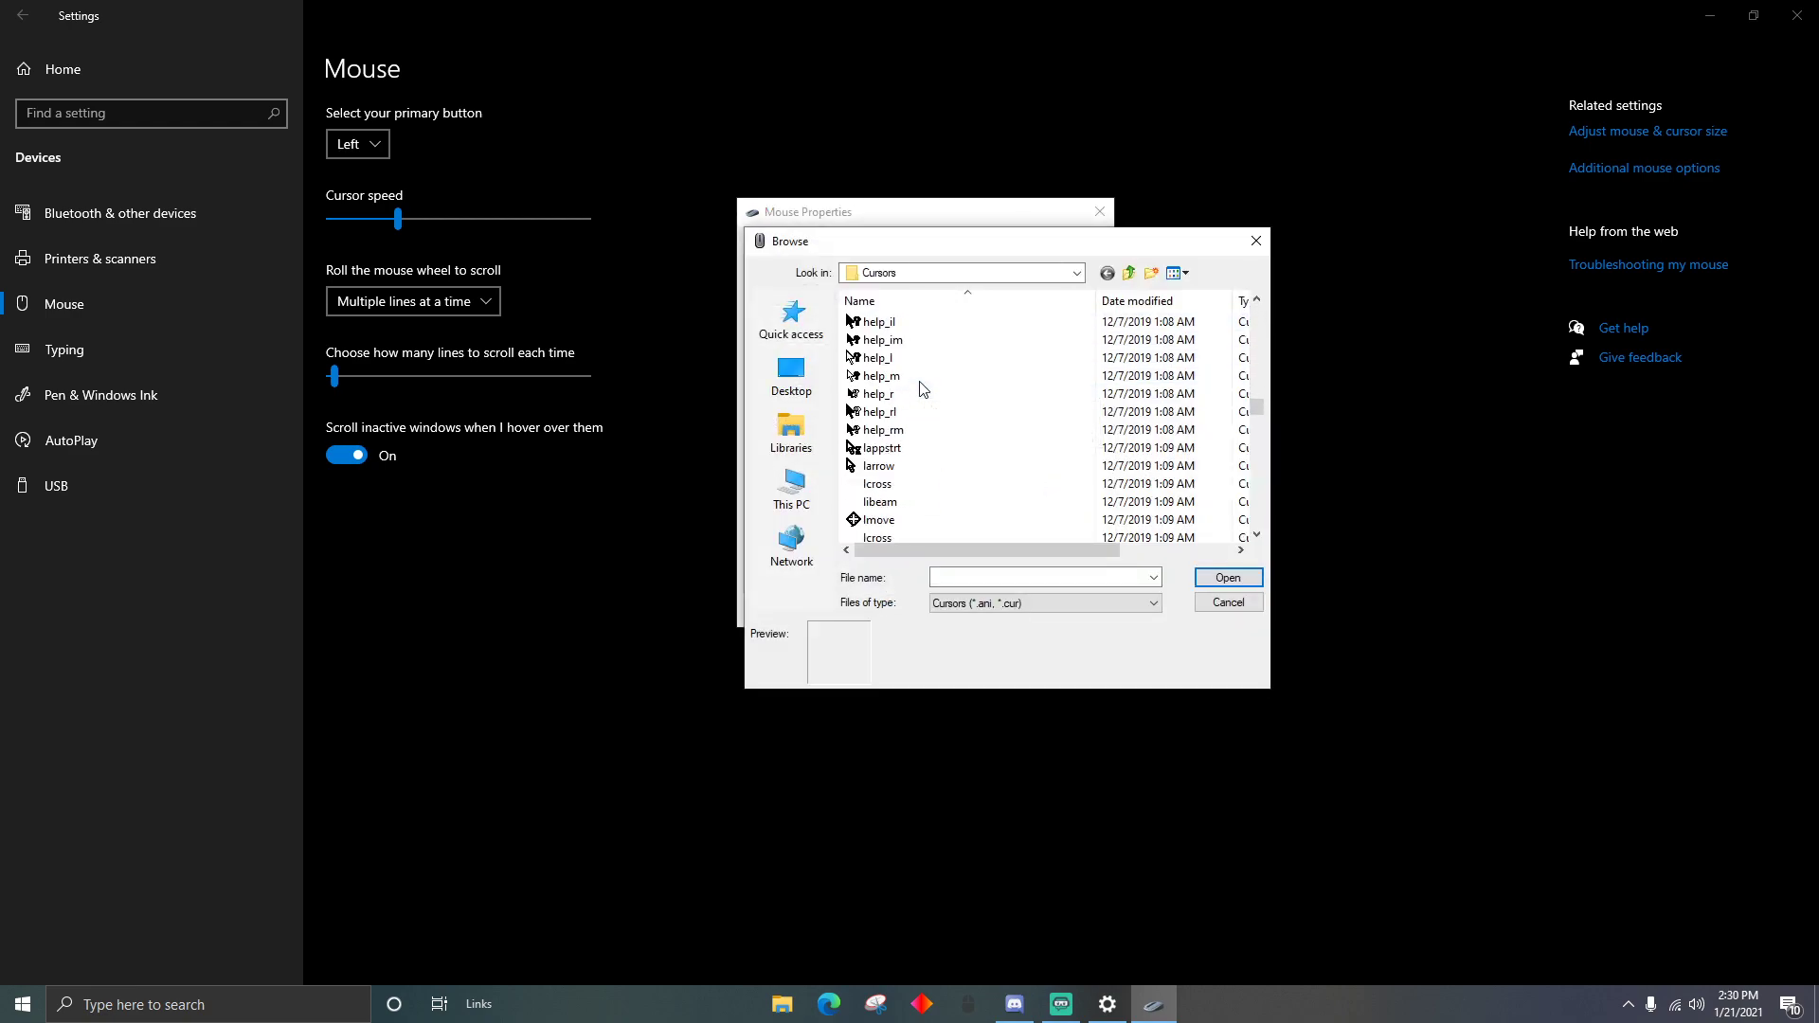
{"action": "scroll", "coordinate": [922, 389], "scroll_direction": "down", "scroll_amount": 10}
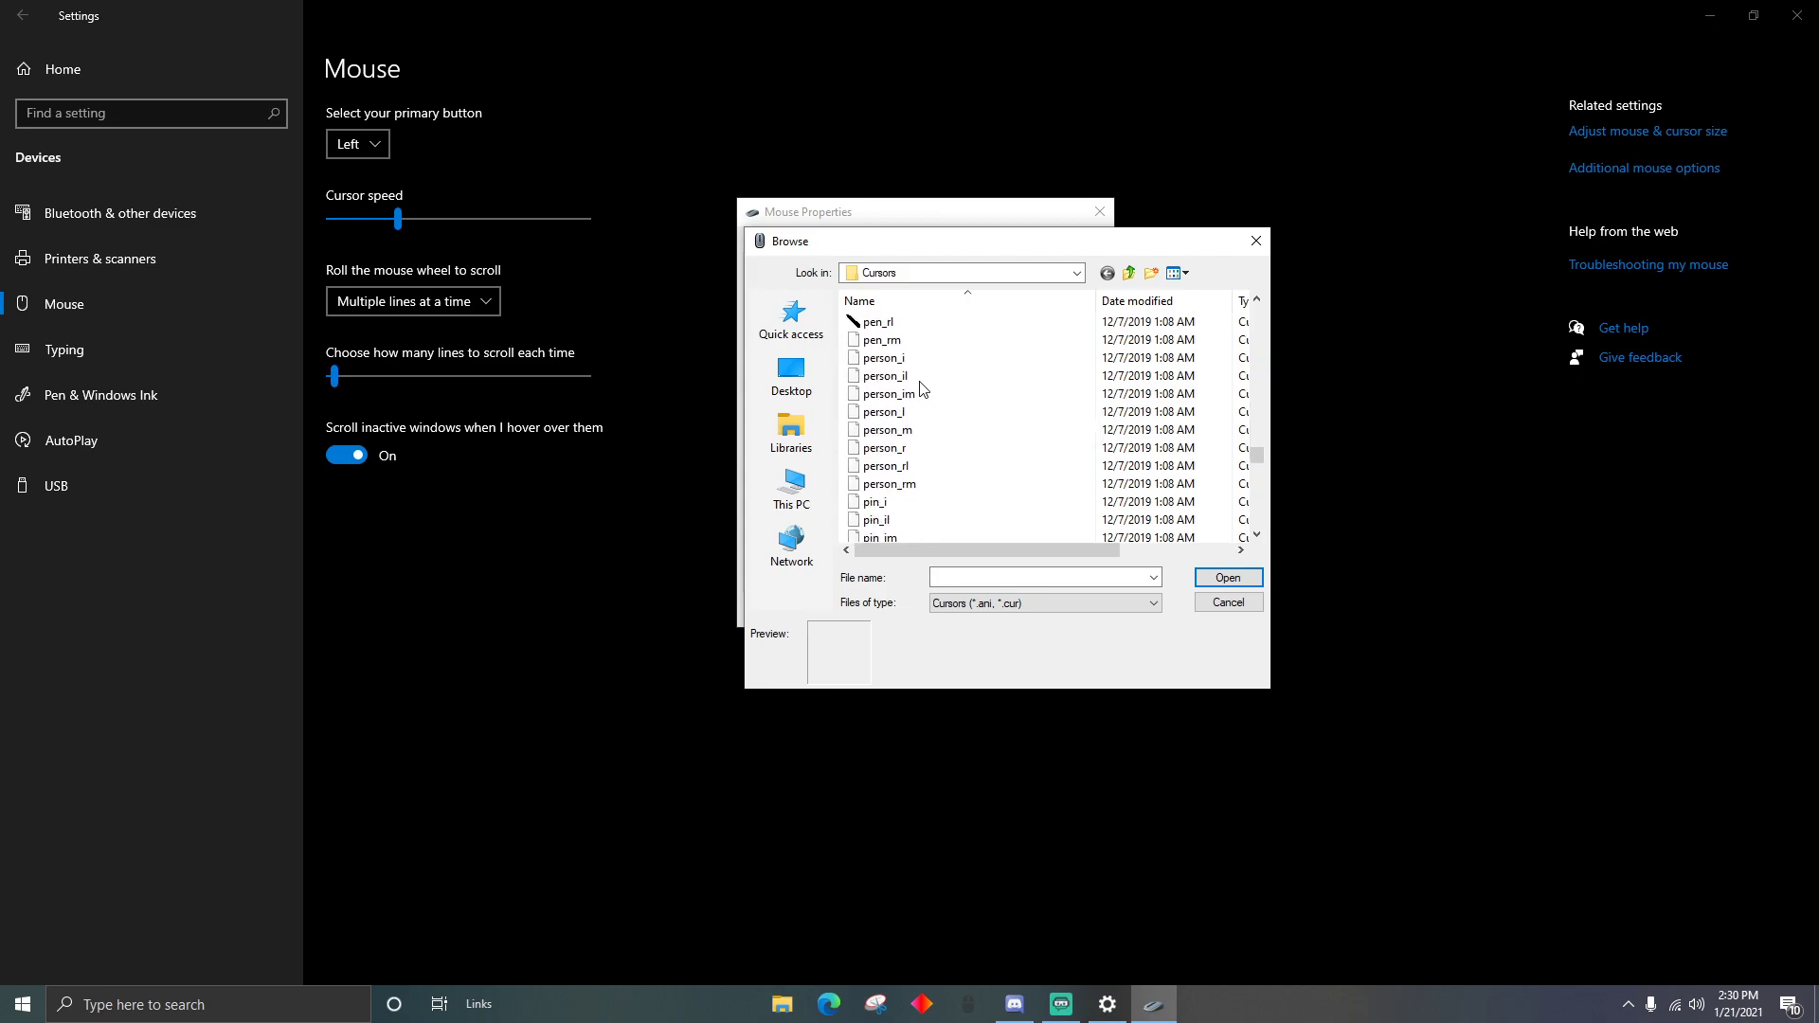
{"action": "scroll", "coordinate": [922, 388], "scroll_direction": "up", "scroll_amount": 5}
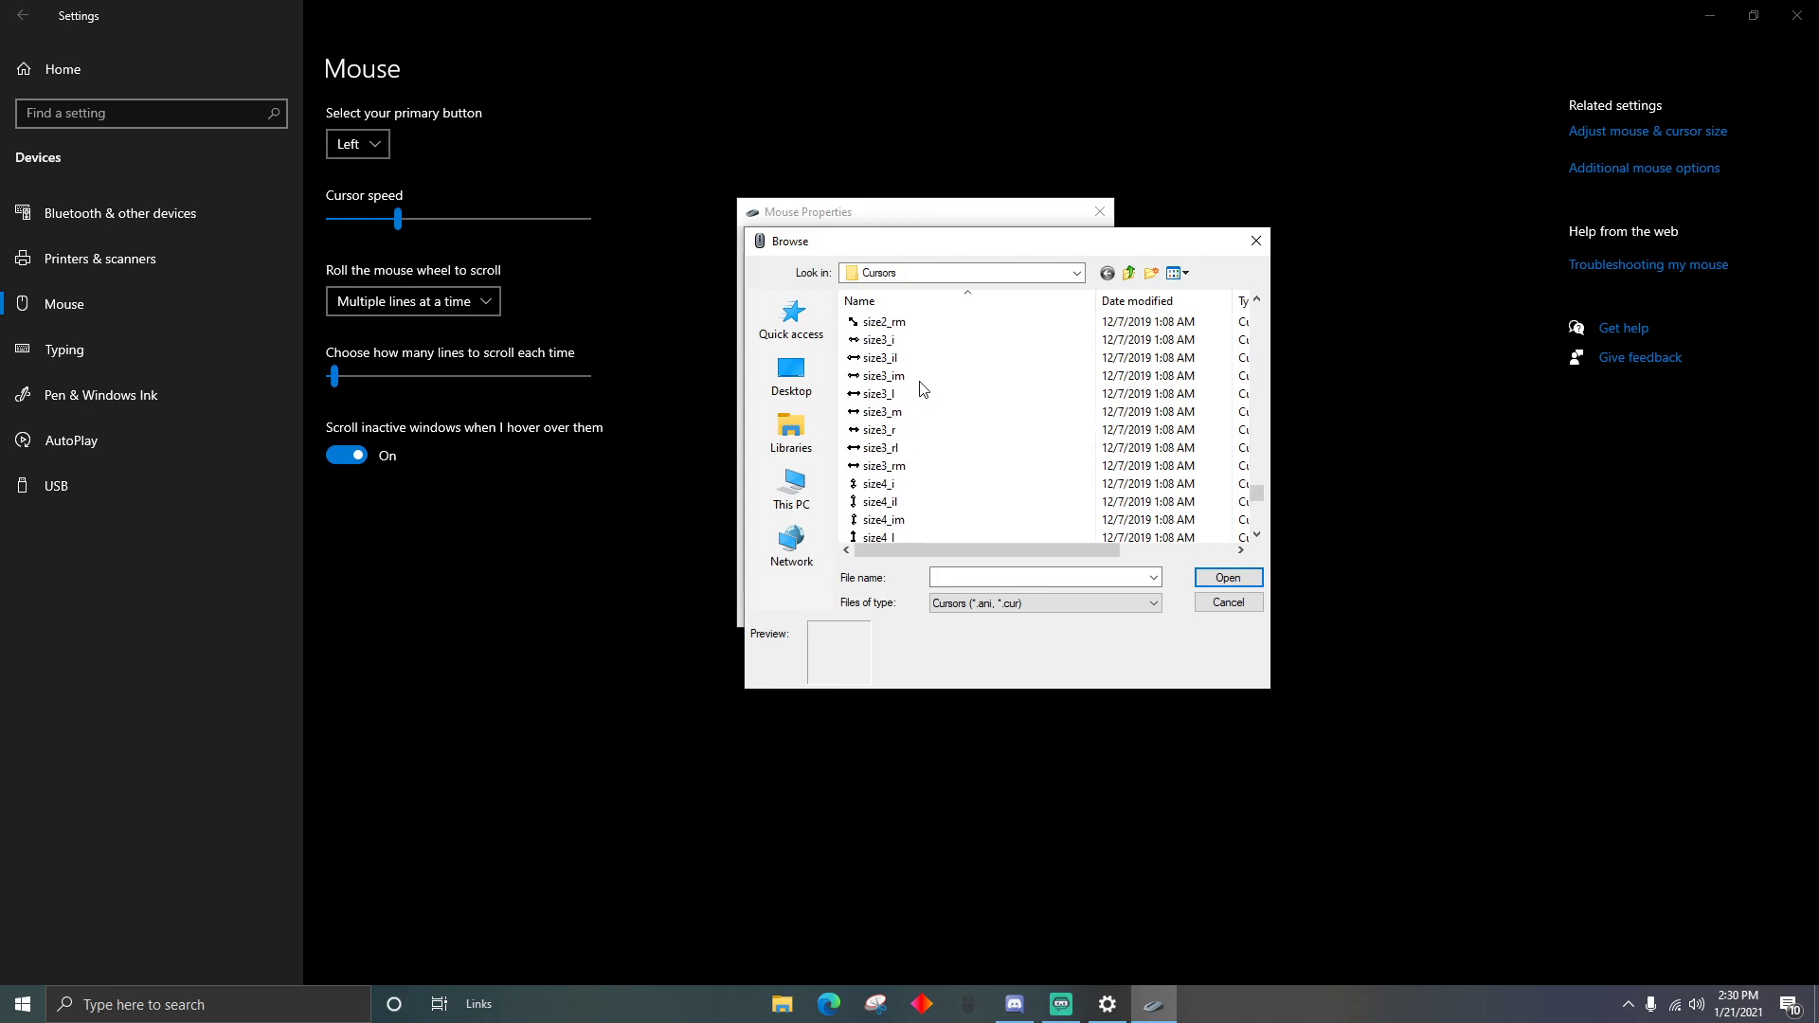
{"action": "scroll", "coordinate": [922, 389], "scroll_direction": "up", "scroll_amount": 20}
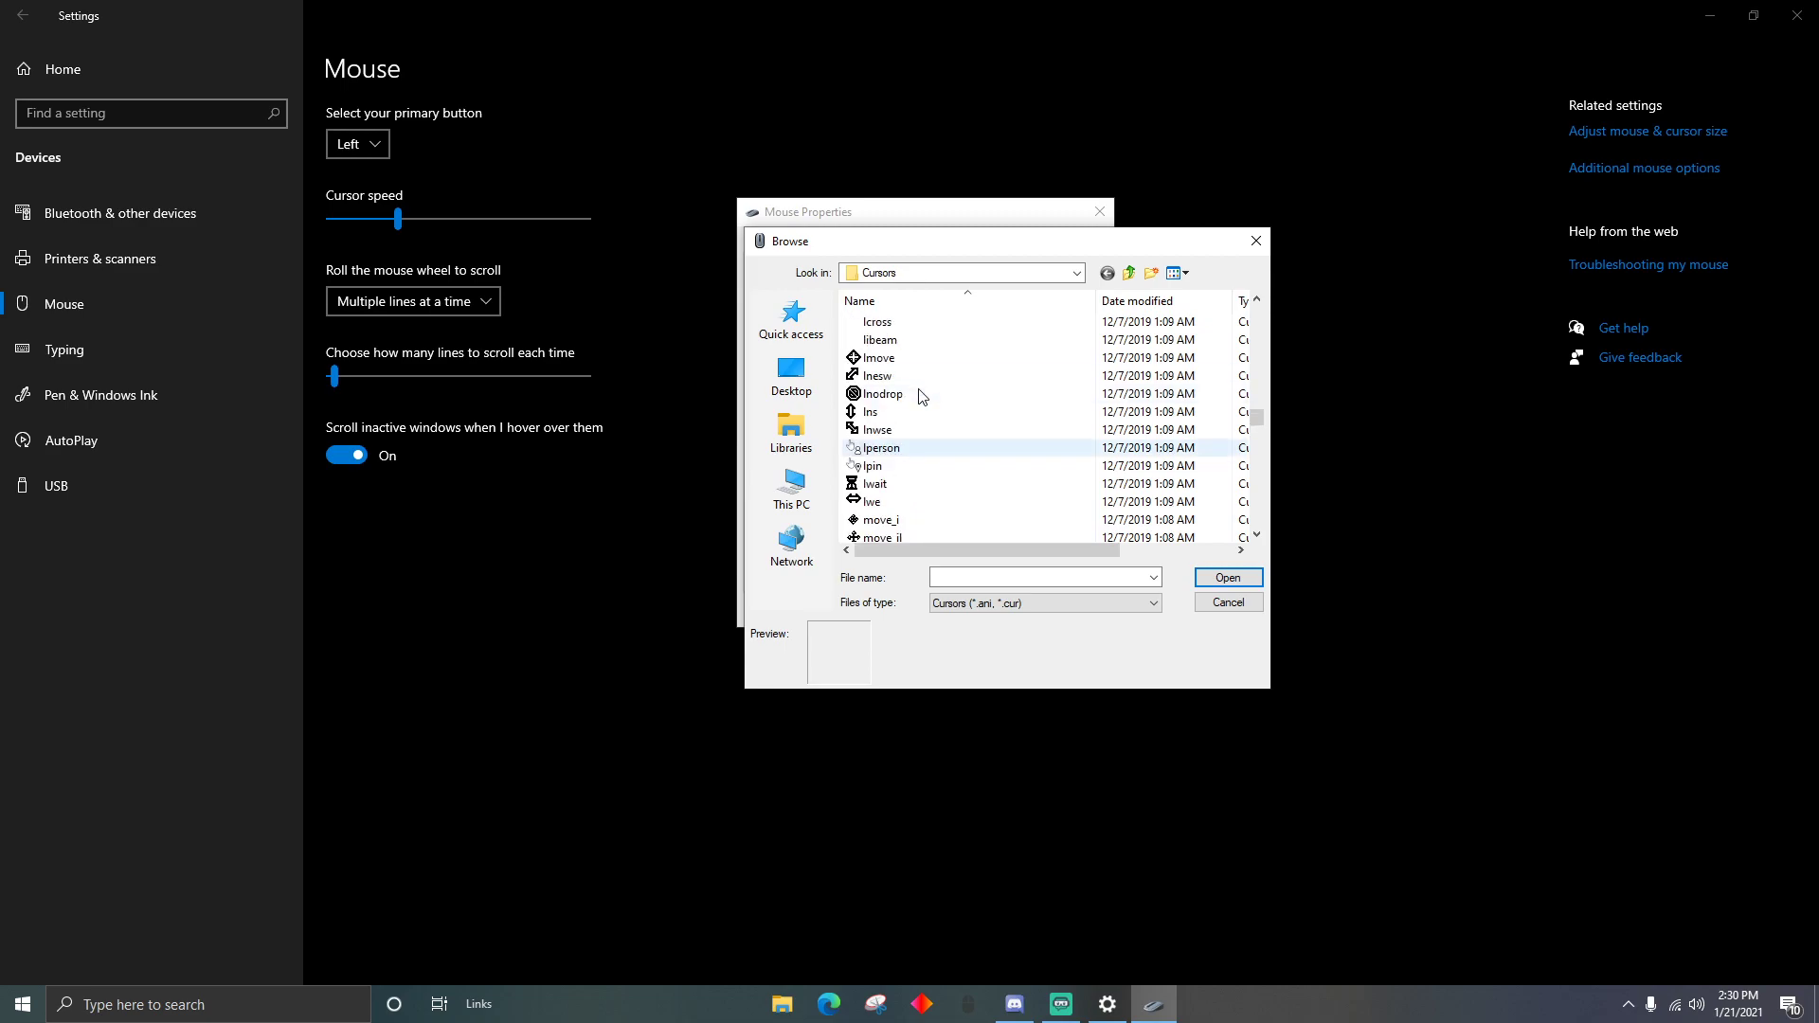
{"action": "scroll", "coordinate": [916, 394], "scroll_direction": "up", "scroll_amount": 2}
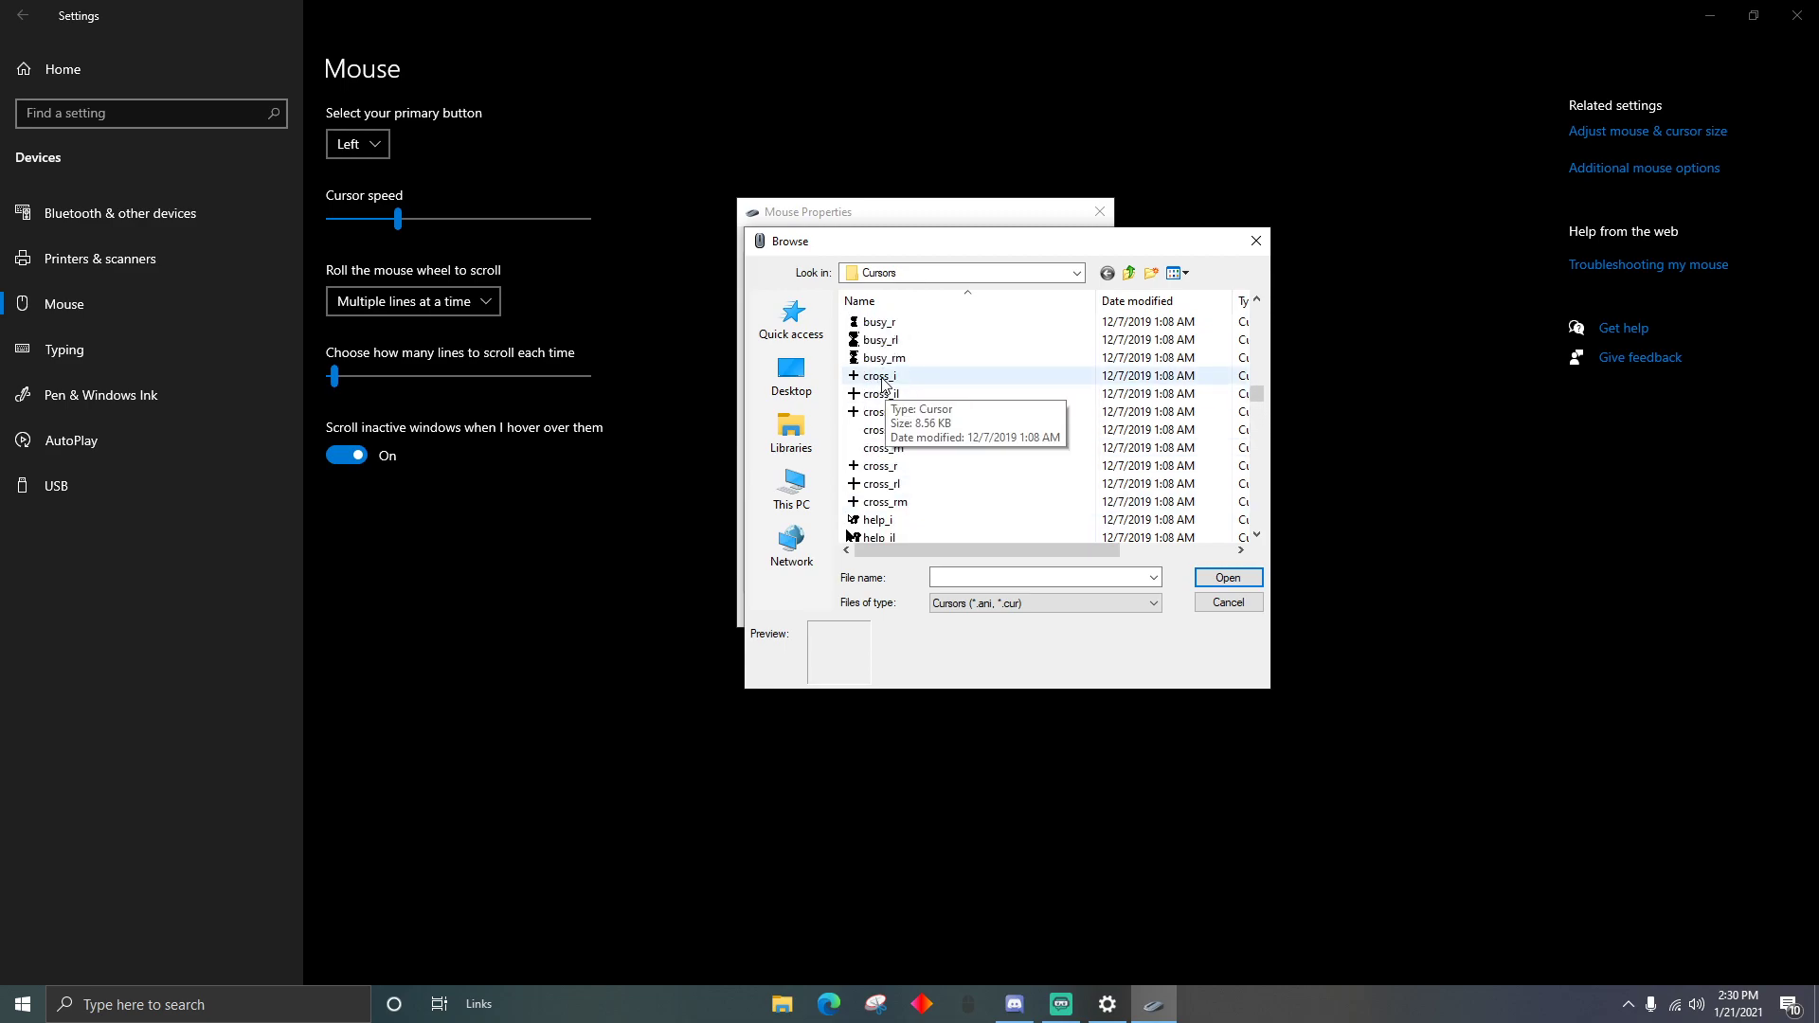
{"action": "double_click", "coordinate": [882, 377]}
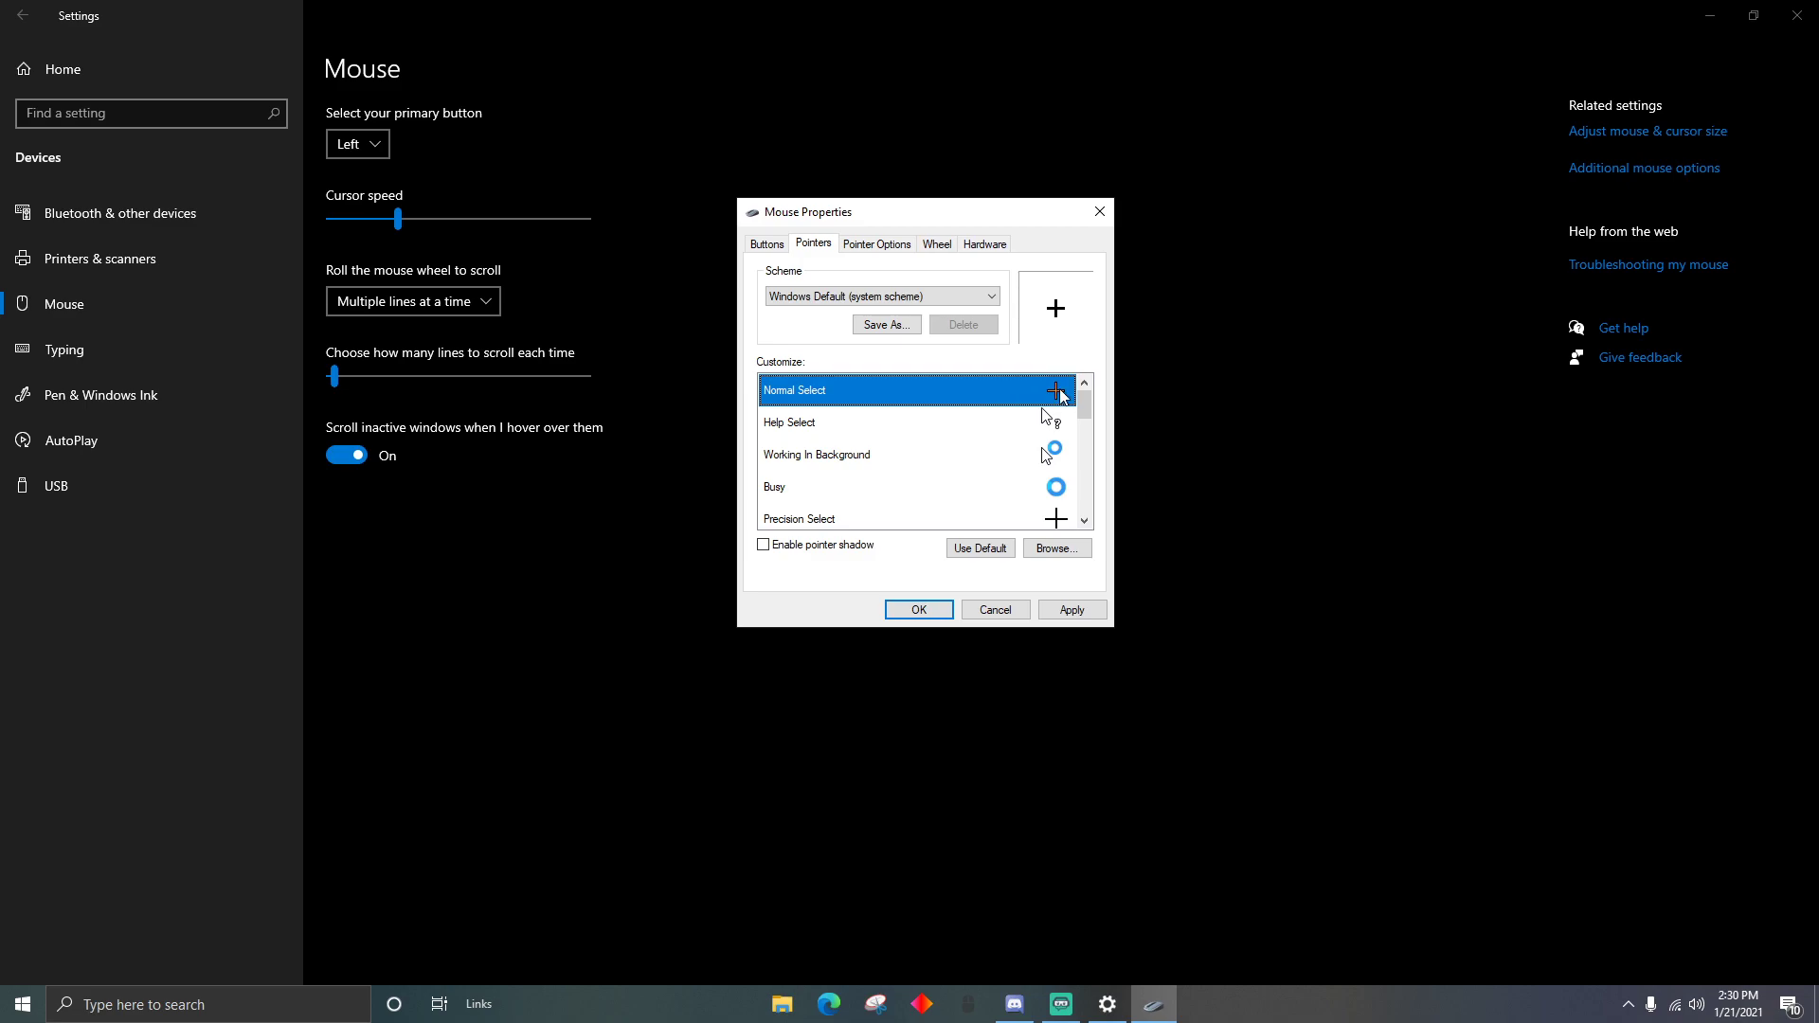
Step: Apply the crosshair pointer change and close Mouse Properties with OK
{"action": "left_click", "coordinate": [1068, 612]}
{"action": "left_click", "coordinate": [1072, 607]}
{"action": "left_click", "coordinate": [917, 609]}
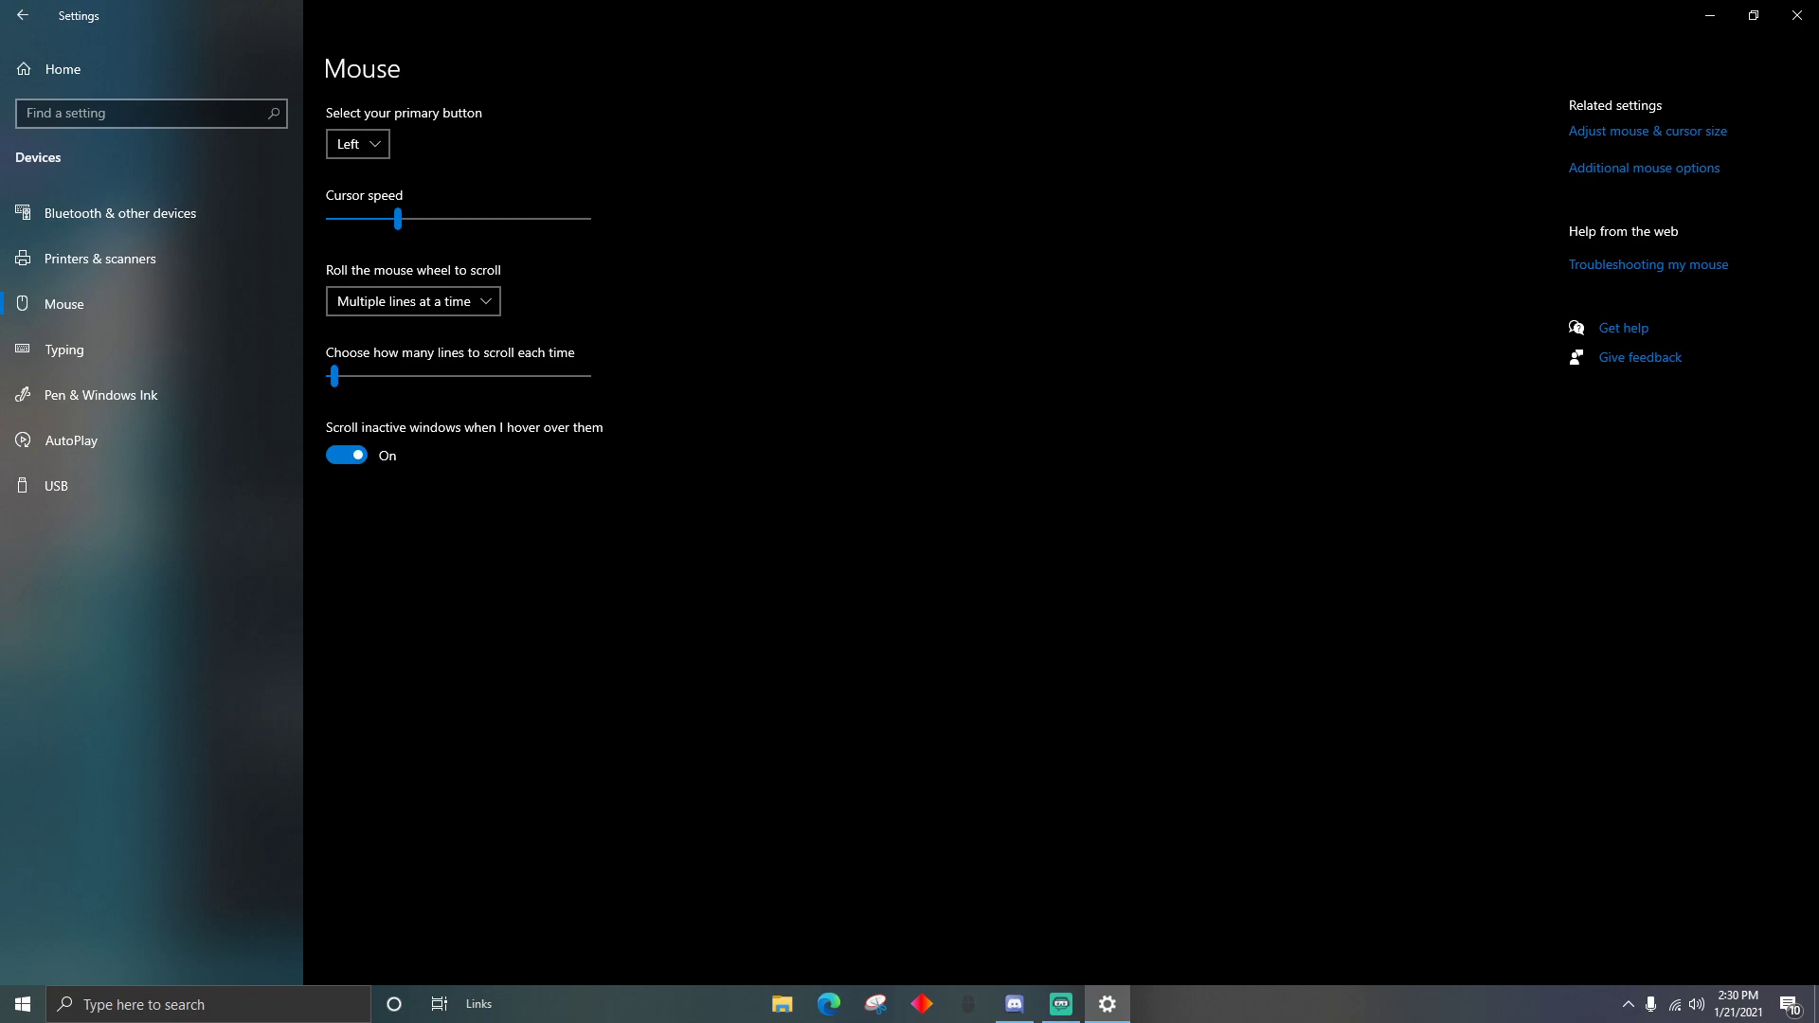
Step: Minimize Settings and OBS, test the crosshair with a desktop selection box and context menu, then start Edge
{"action": "left_click", "coordinate": [1710, 15]}
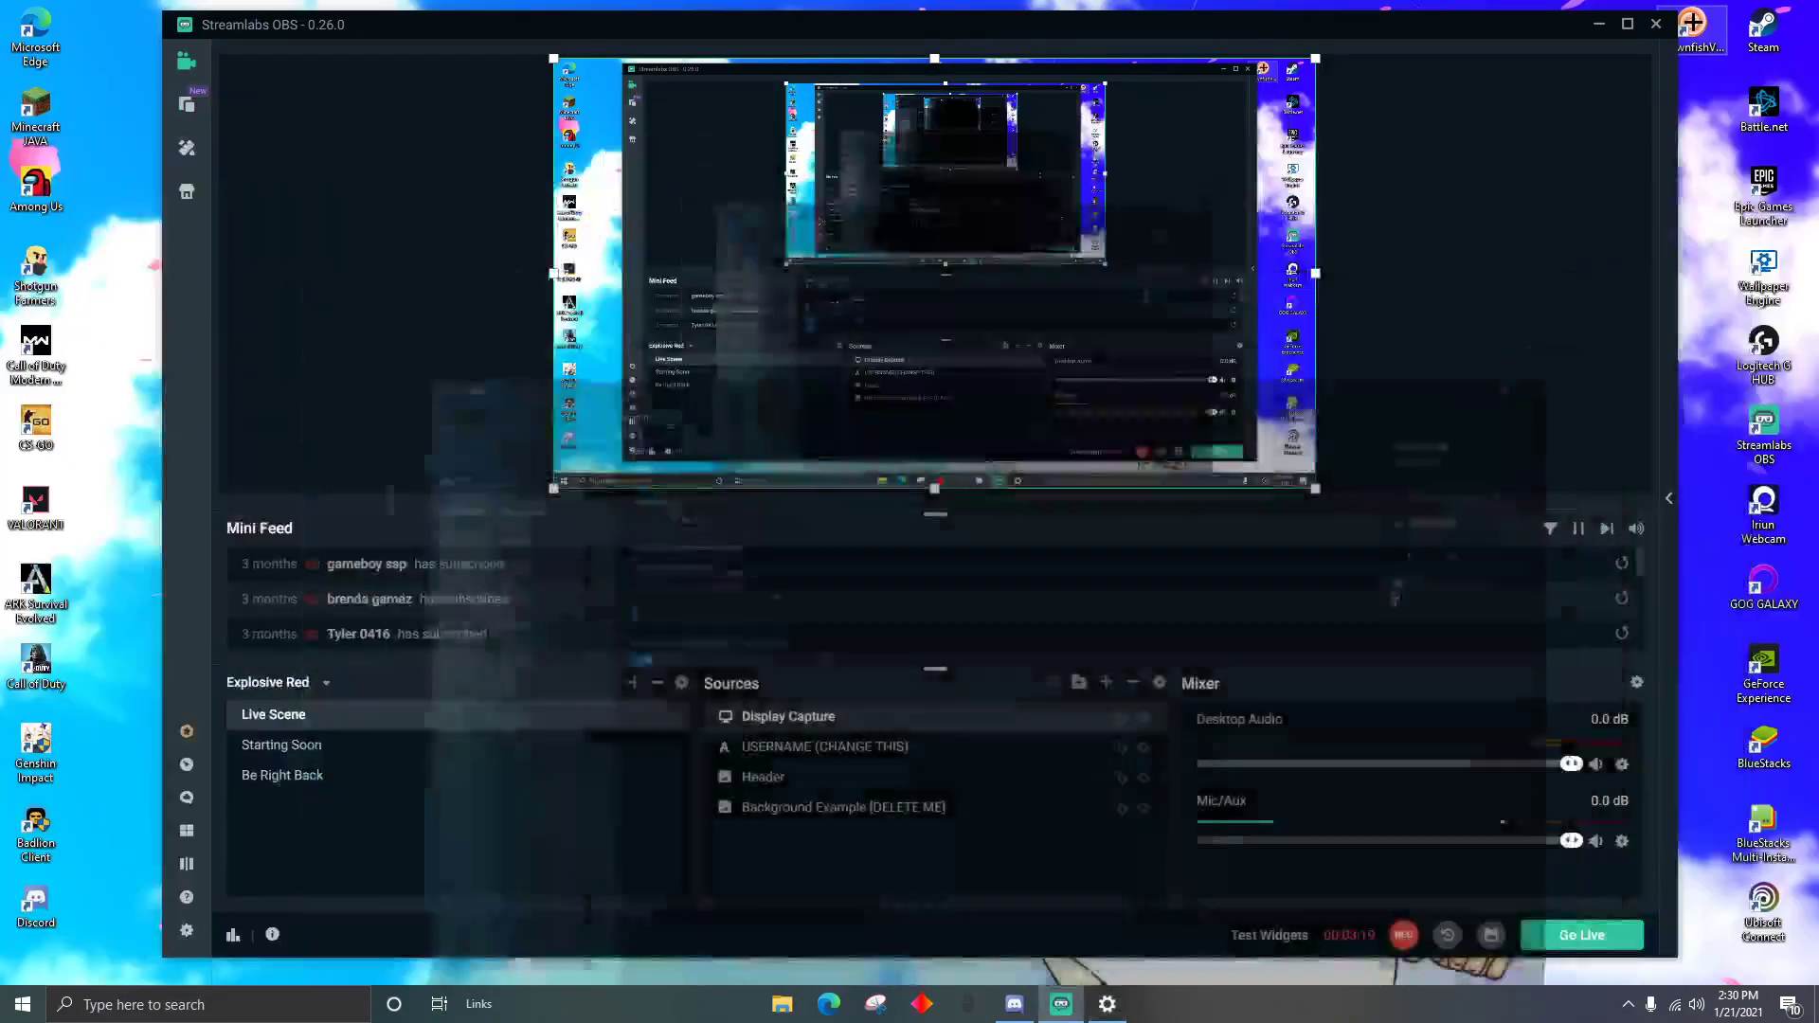
{"action": "left_click", "coordinate": [1600, 27]}
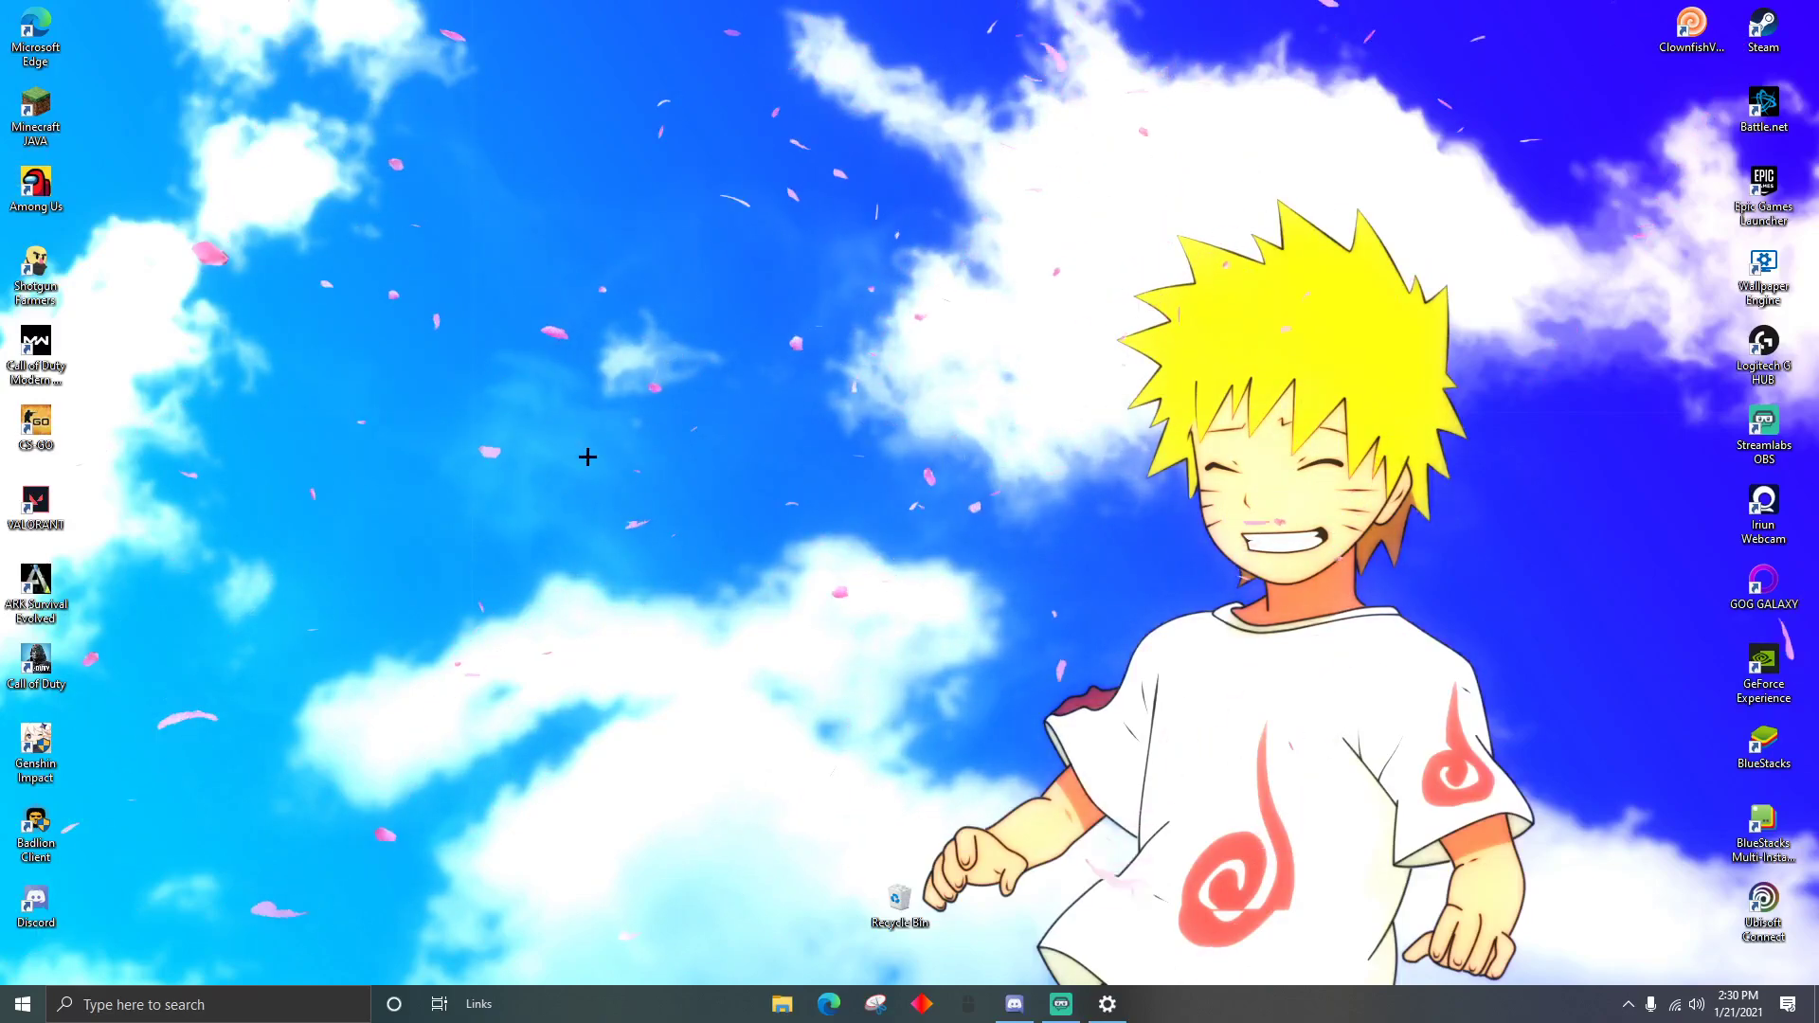
{"action": "left_click_drag", "start_coordinate": [957, 152], "coordinate": [584, 316]}
{"action": "right_click", "coordinate": [955, 153]}
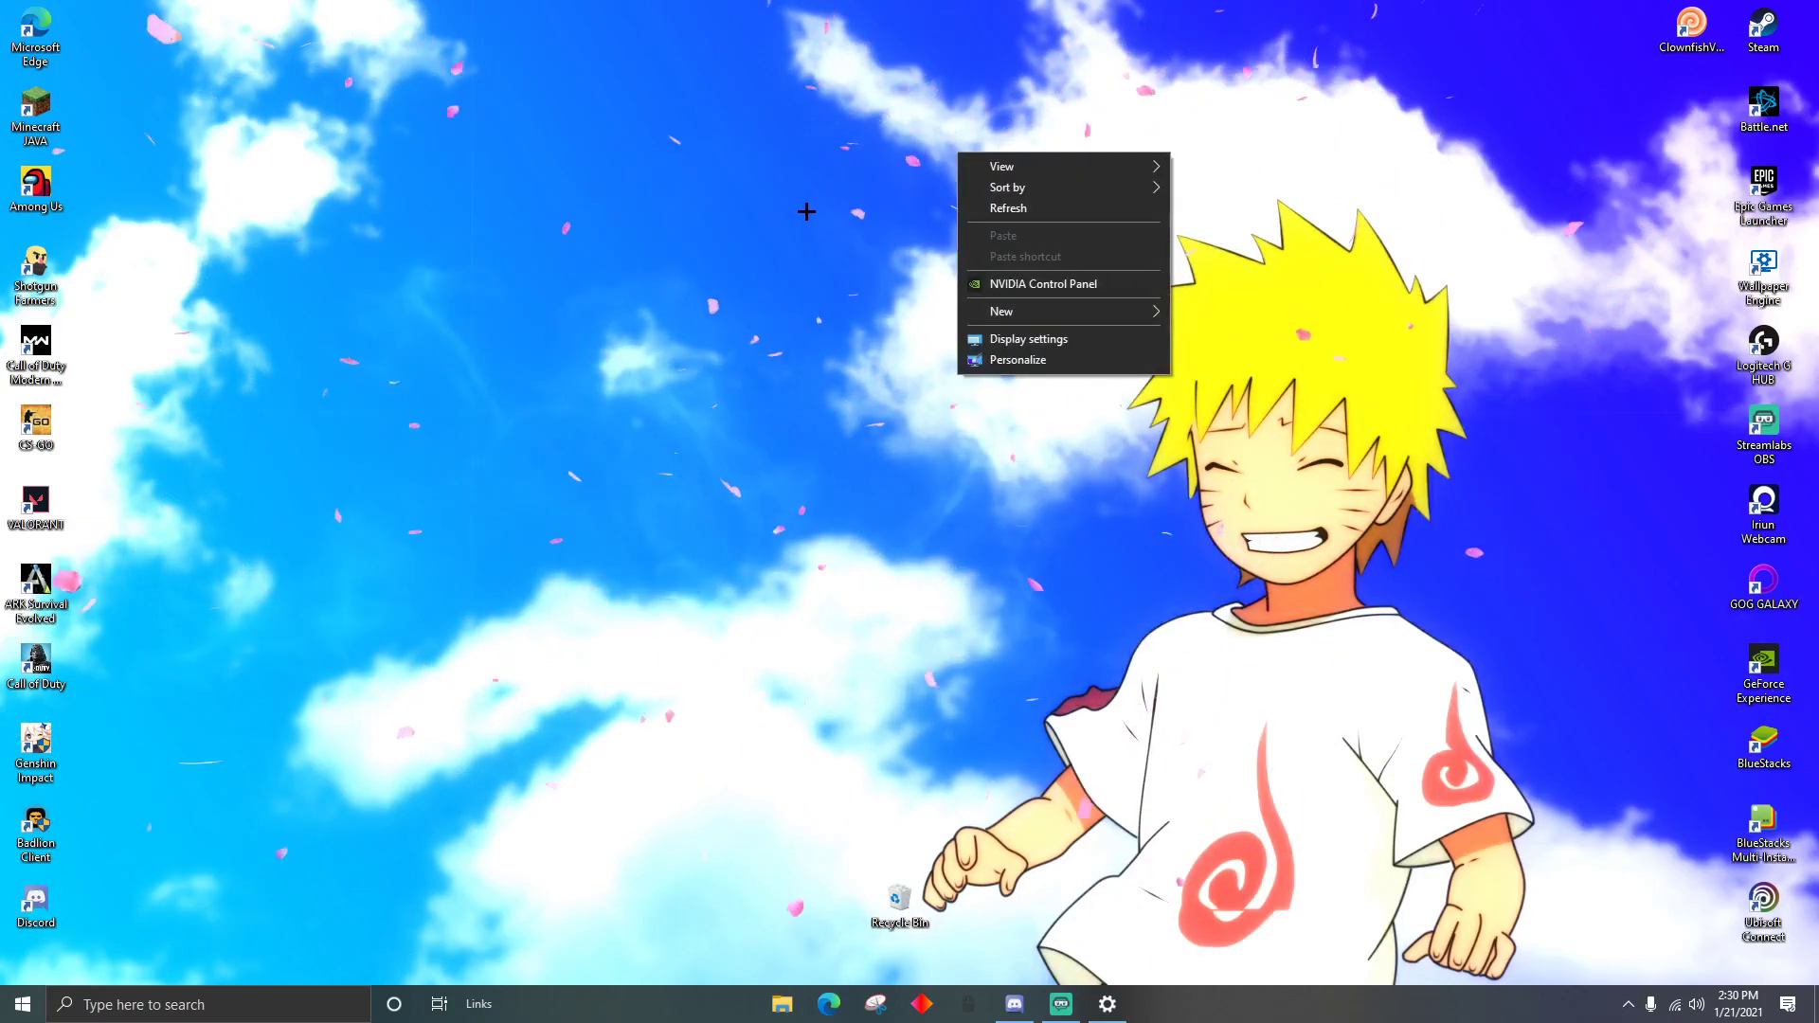
{"action": "left_click", "coordinate": [739, 203]}
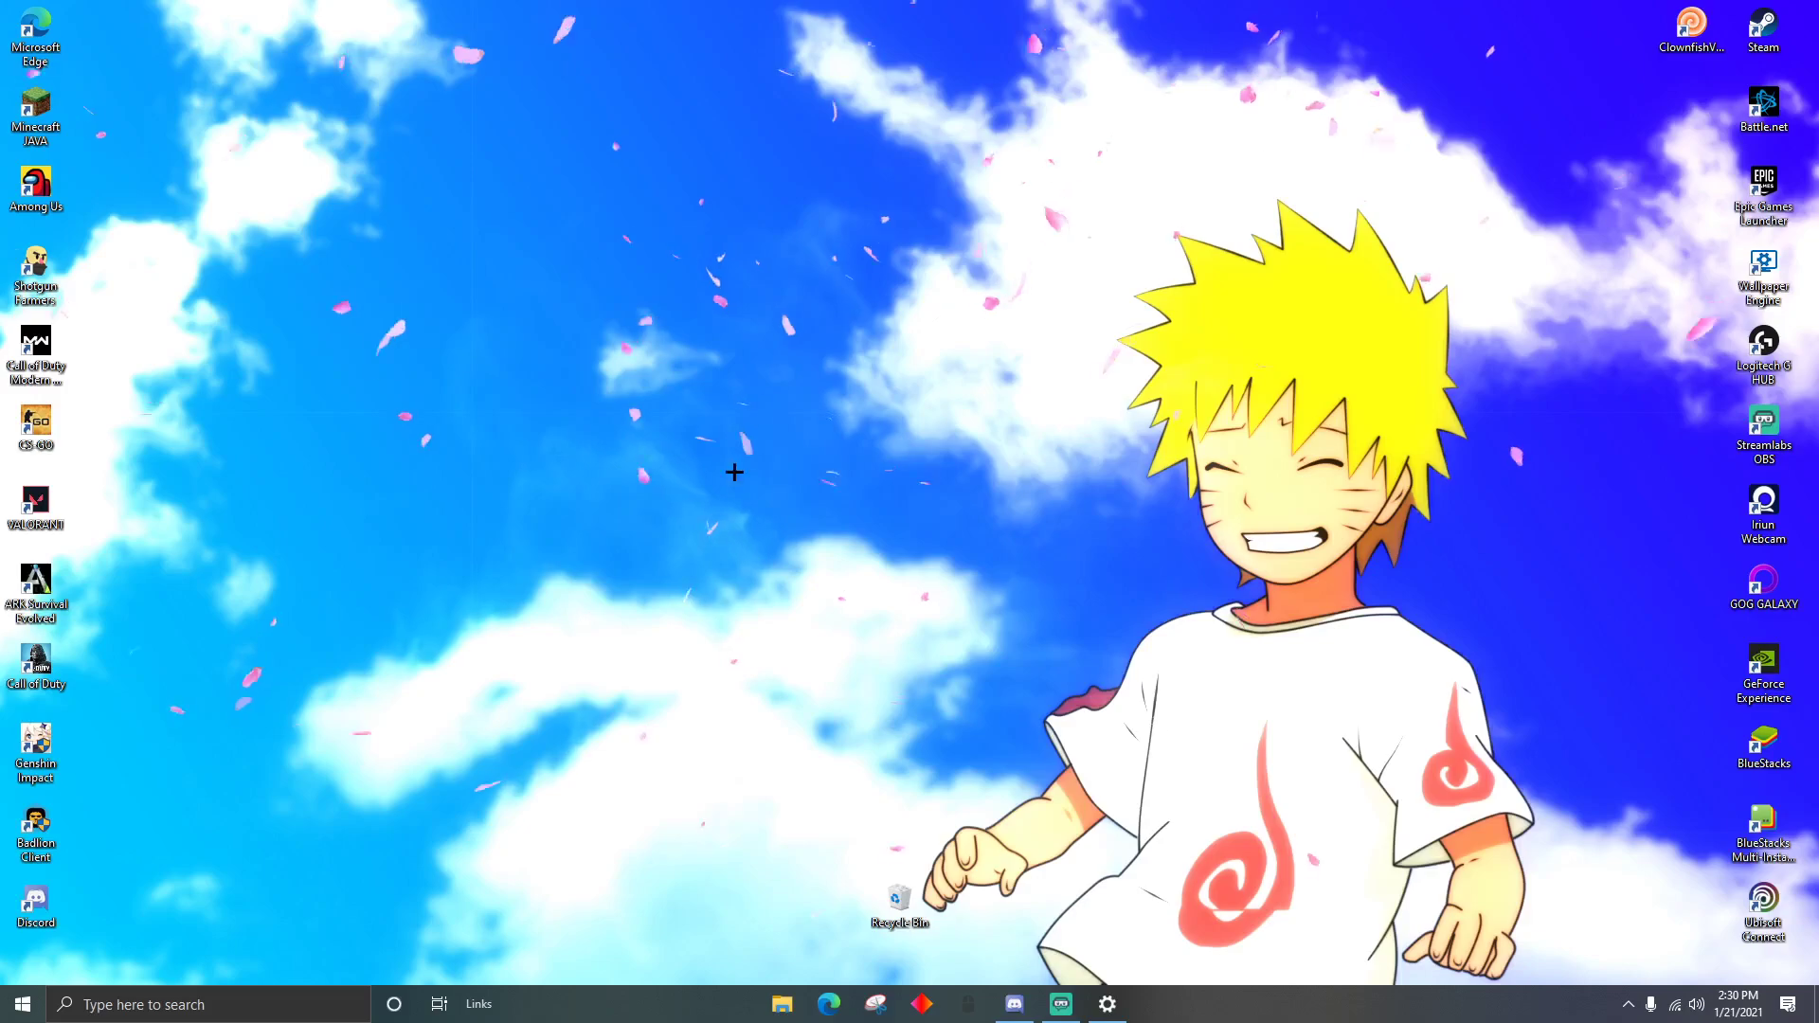
{"action": "left_click", "coordinate": [829, 1003]}
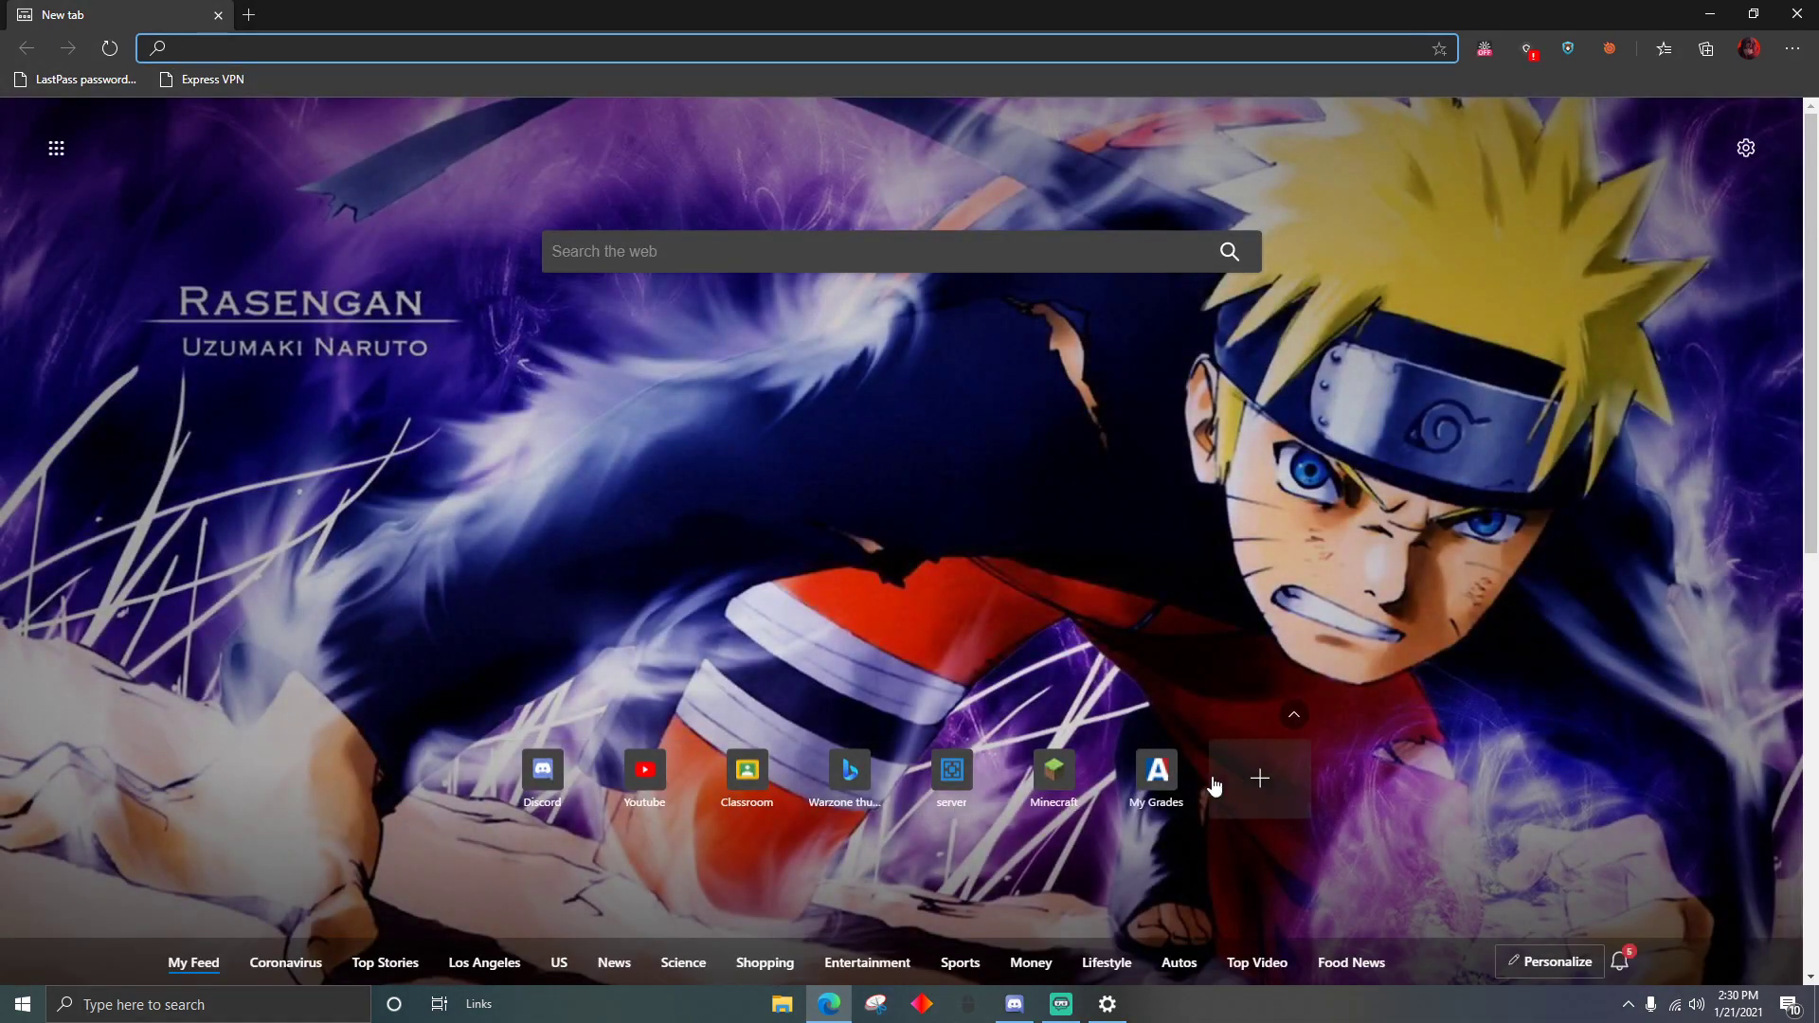
Step: Open YouTube in Edge, add a new tab, close the YouTube tab, then close Edge
{"action": "left_click", "coordinate": [644, 772]}
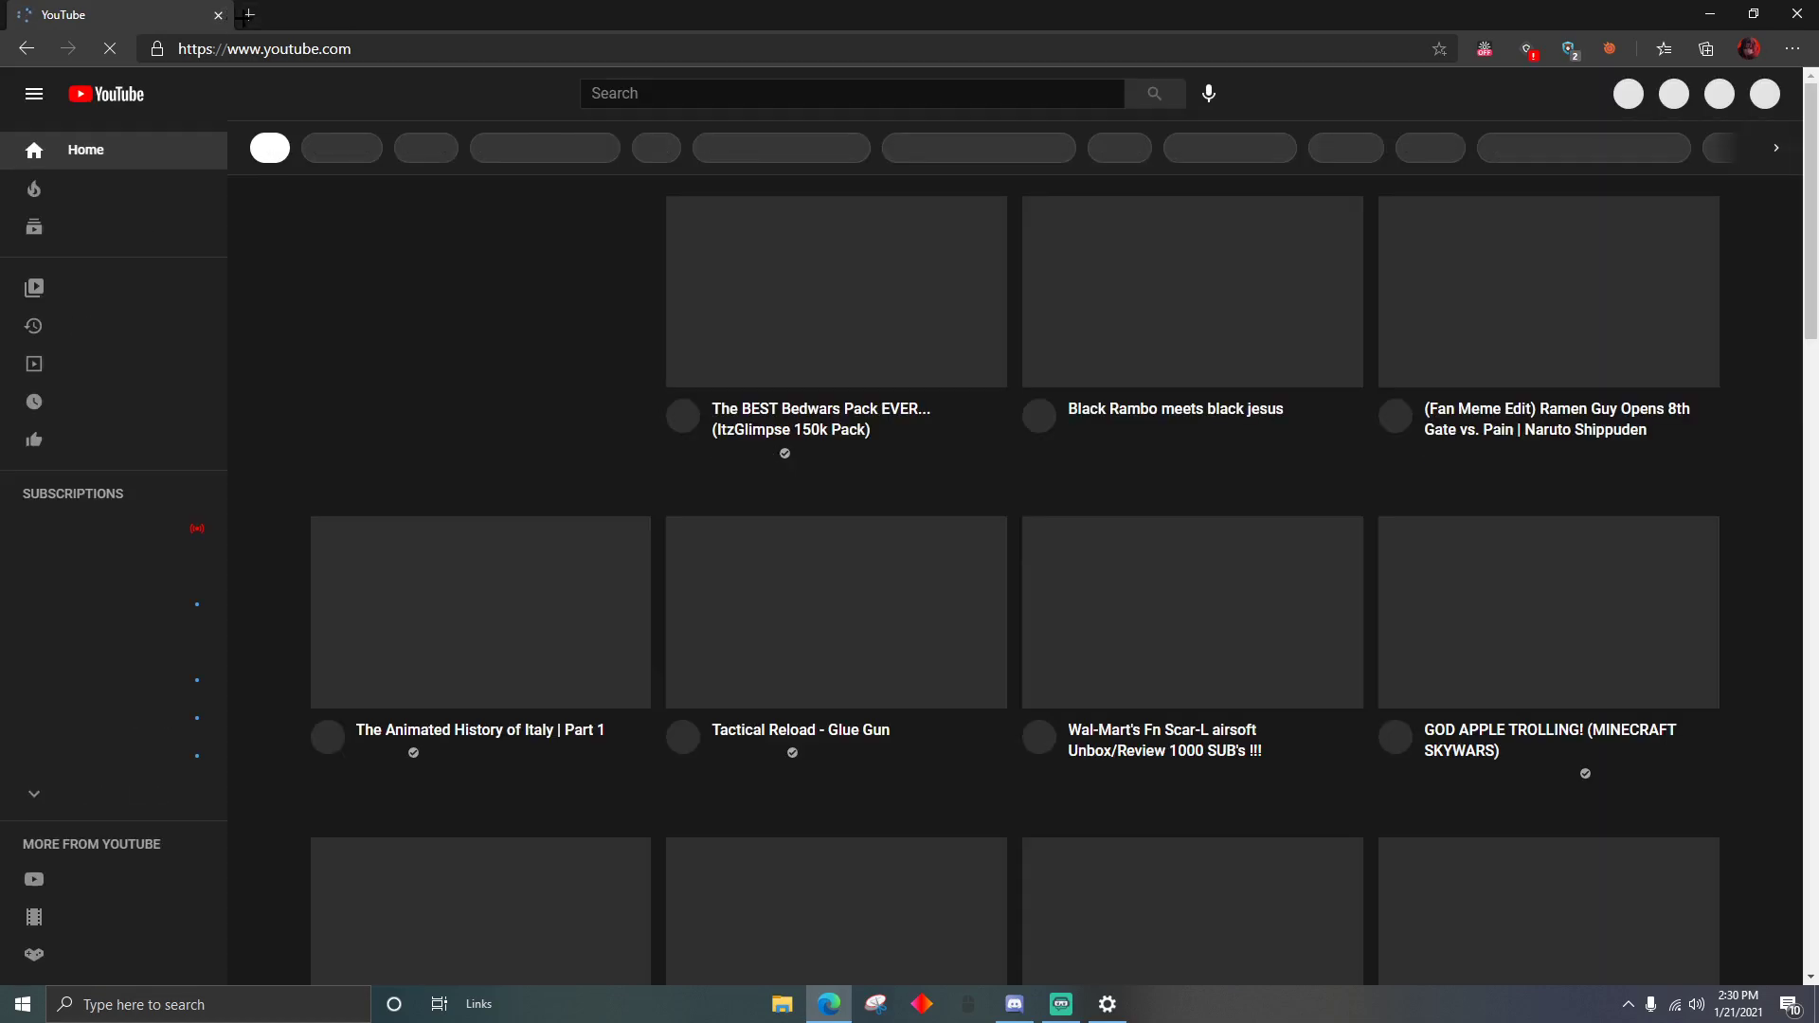
{"action": "left_click", "coordinate": [249, 14]}
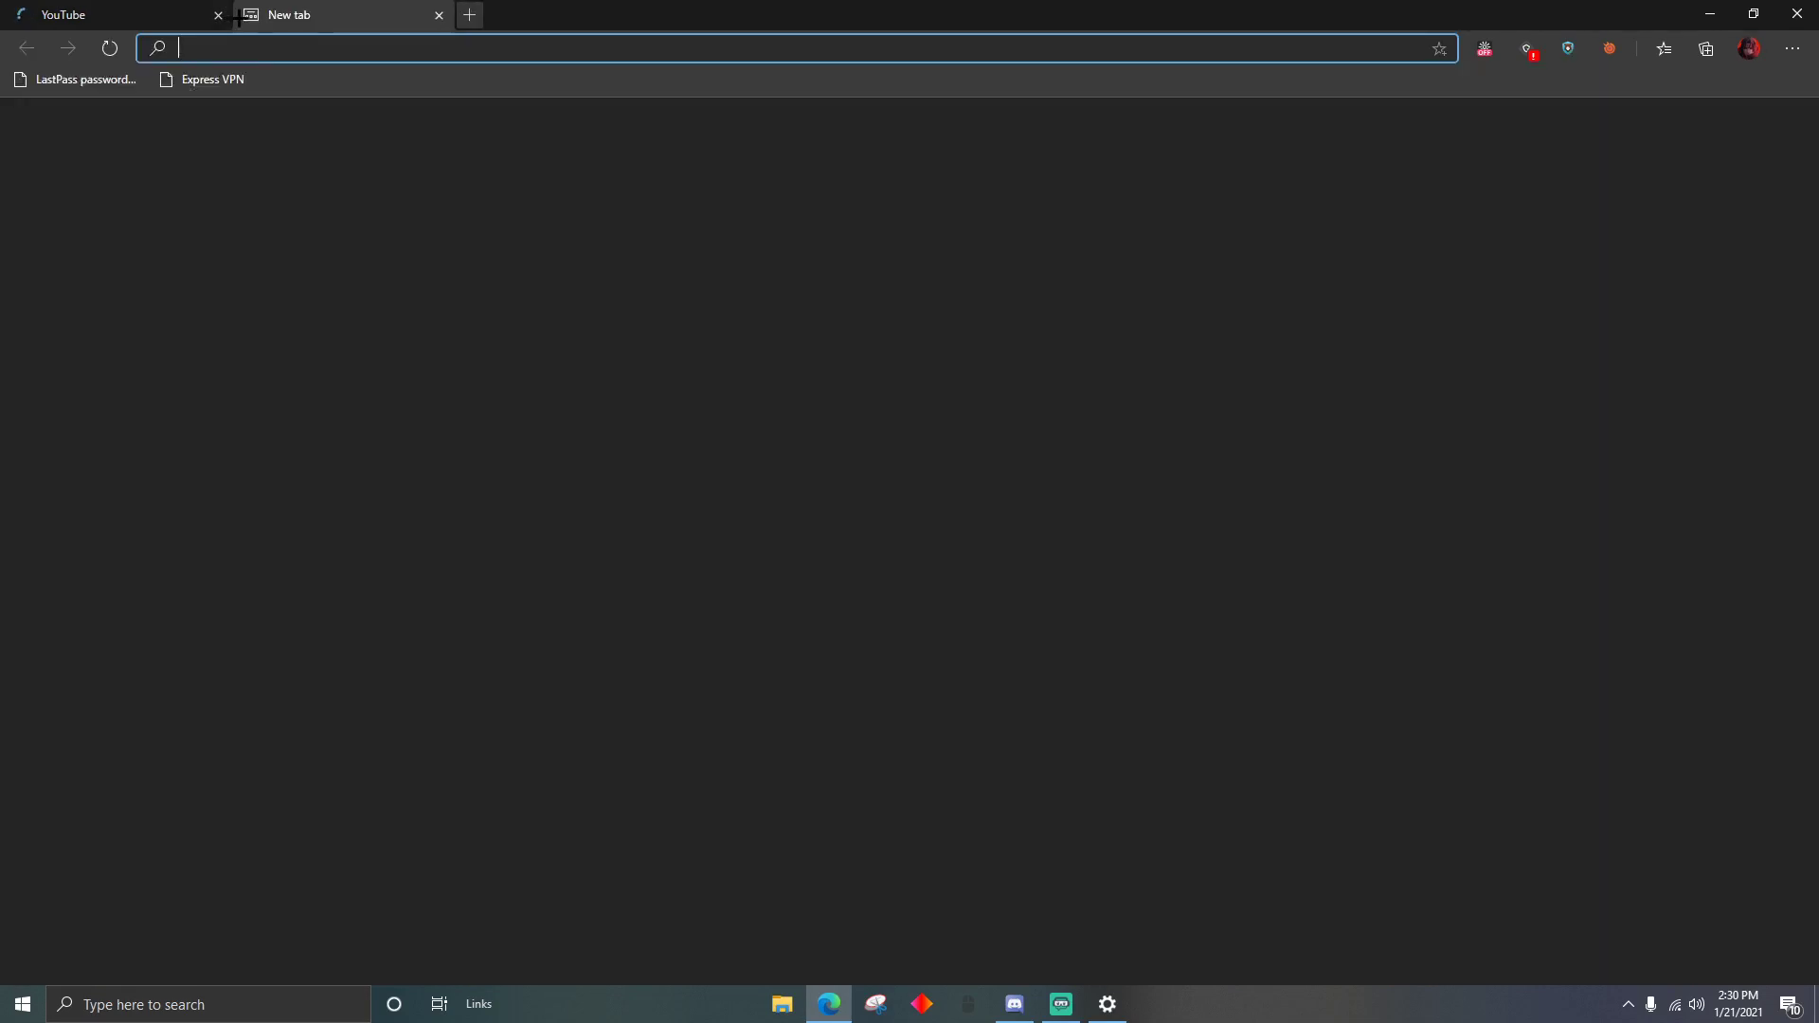
{"action": "left_click", "coordinate": [218, 15]}
{"action": "left_click", "coordinate": [217, 14]}
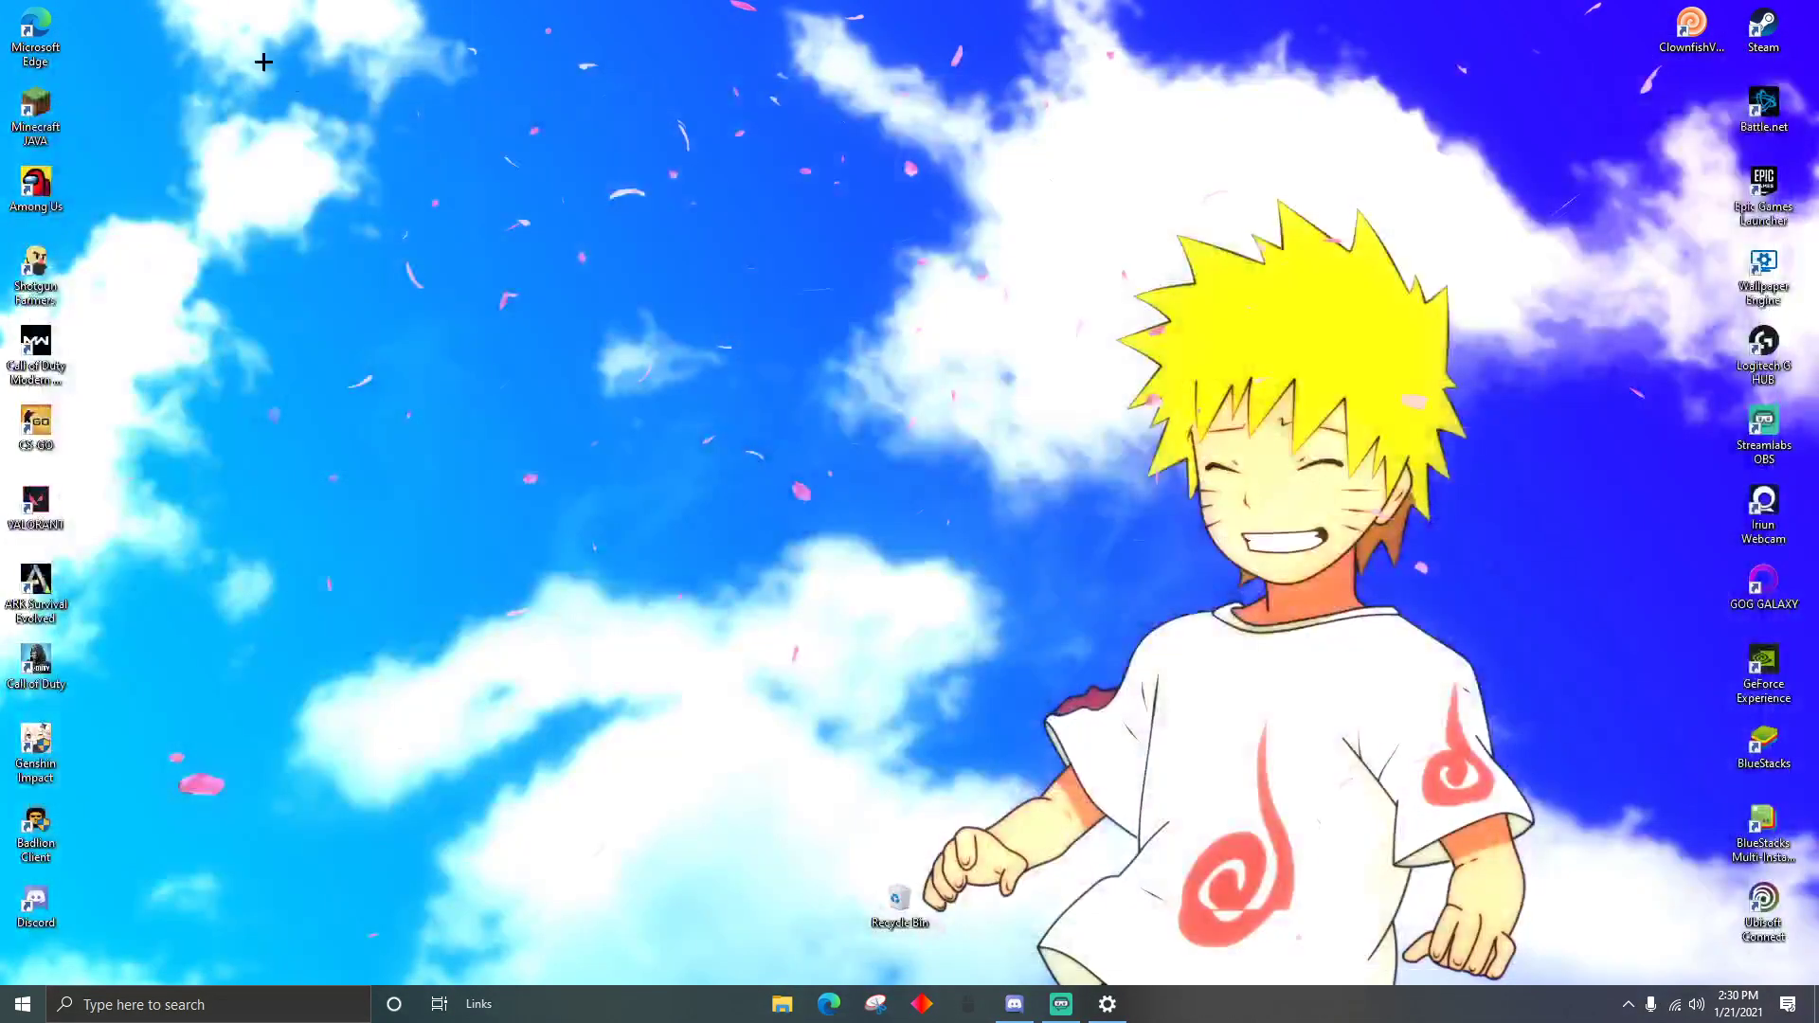